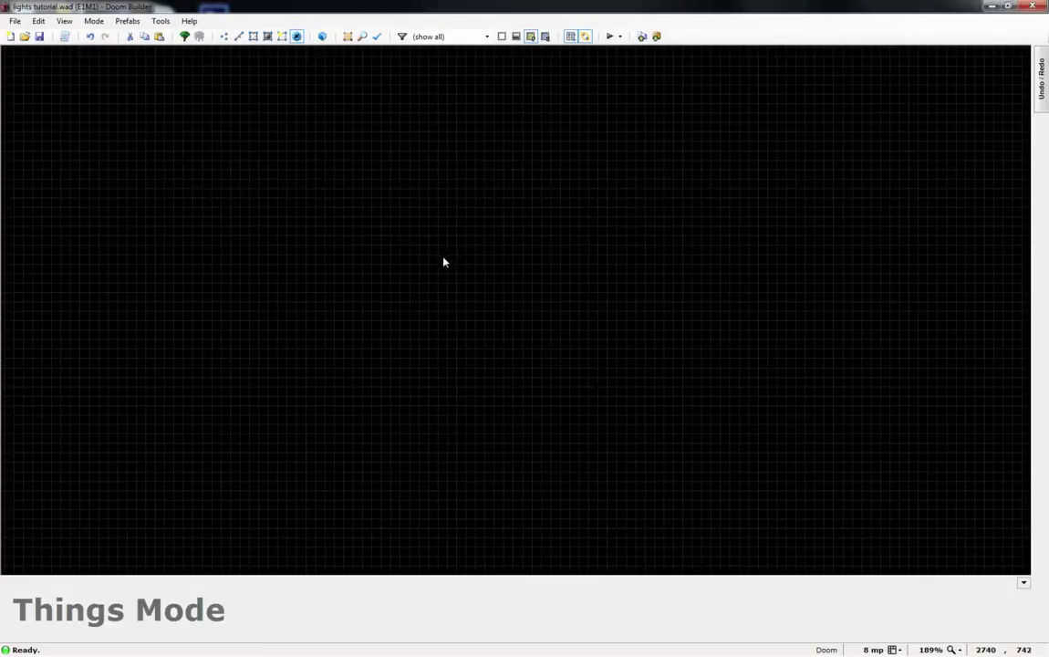
# Draw a closed rectangular room sector 192 units wide and 128 units high in the empty map.
pyautogui.press('l')
pyautogui.scroll(2, 466, 263)
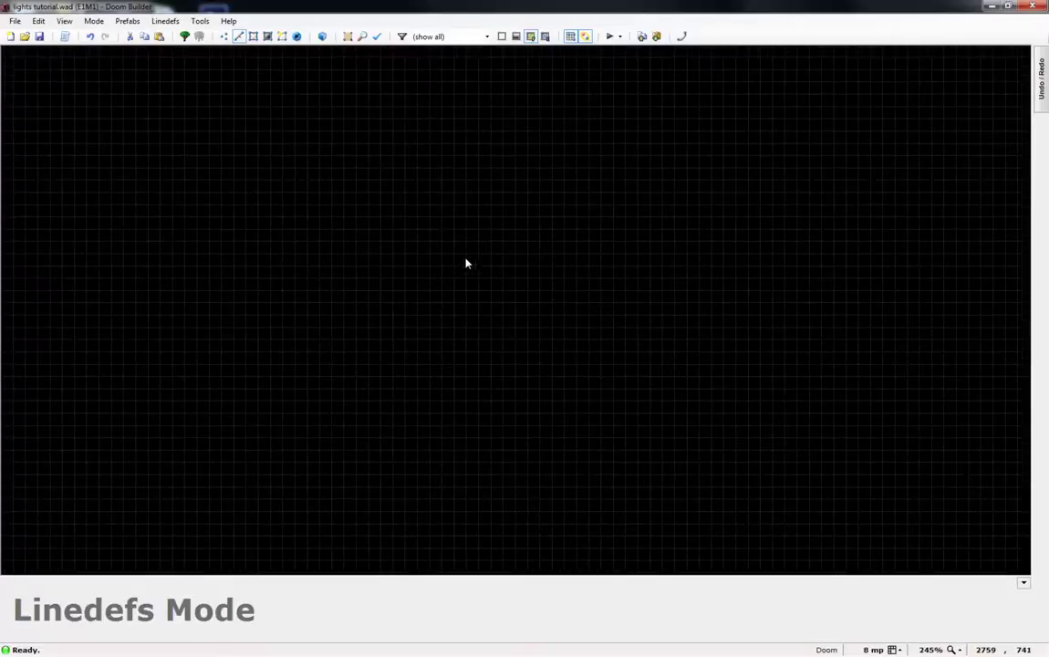
pyautogui.rightClick(326, 207)
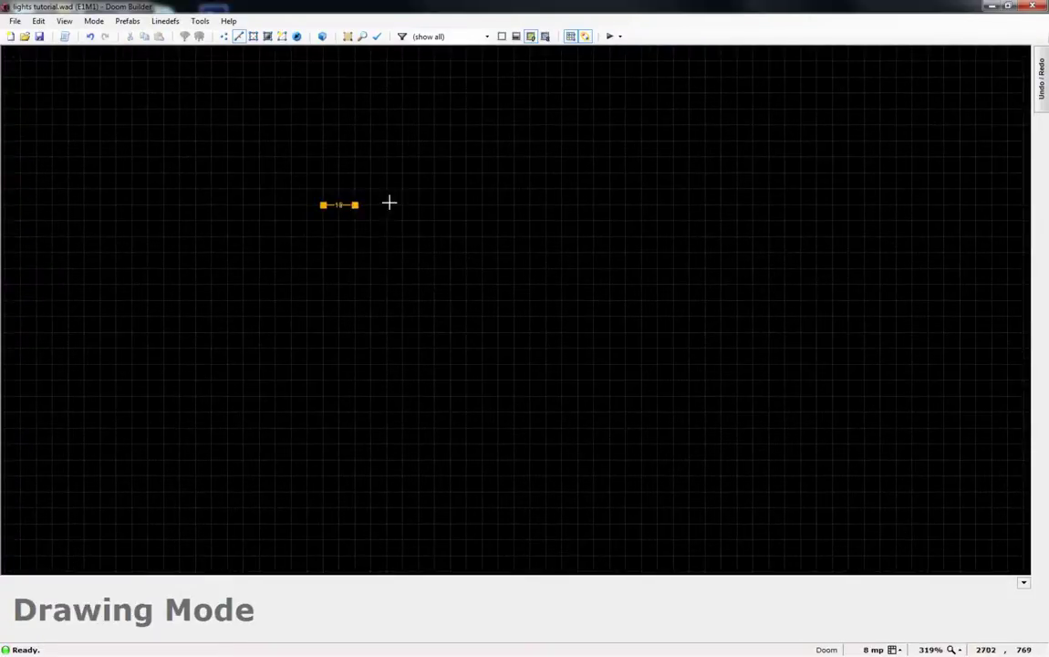
pyautogui.rightClick(702, 204)
pyautogui.rightClick(705, 460)
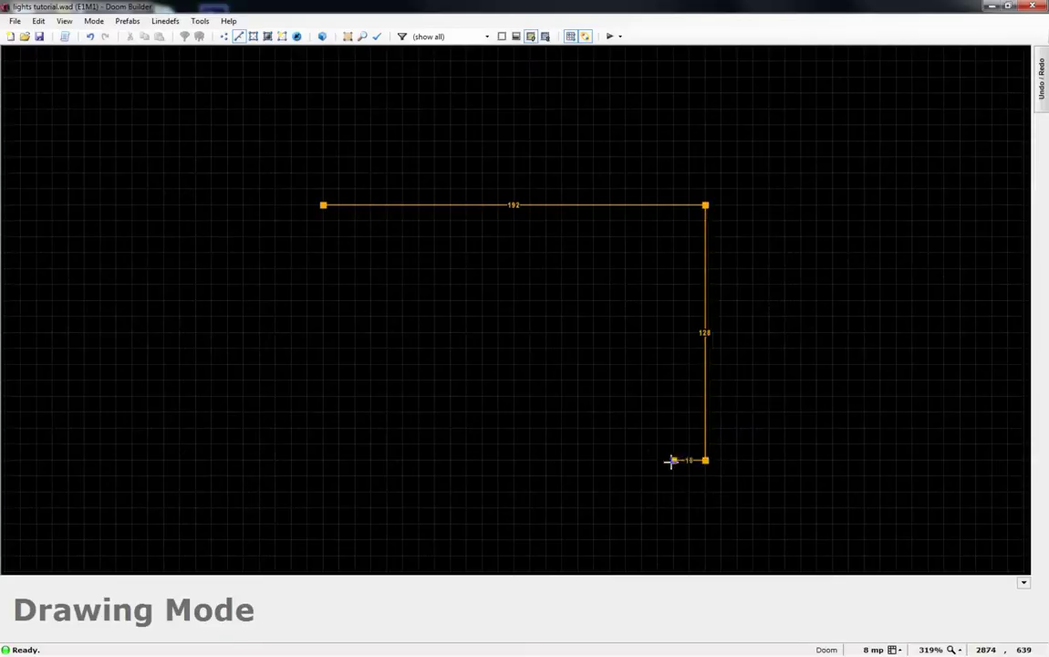
pyautogui.rightClick(324, 205)
# Draw an adjoining rectangular sector 128 by 80 units, centred on the room's east wall.
pyautogui.scroll(-3, 316, 337)
pyautogui.scroll(4, 600, 318)
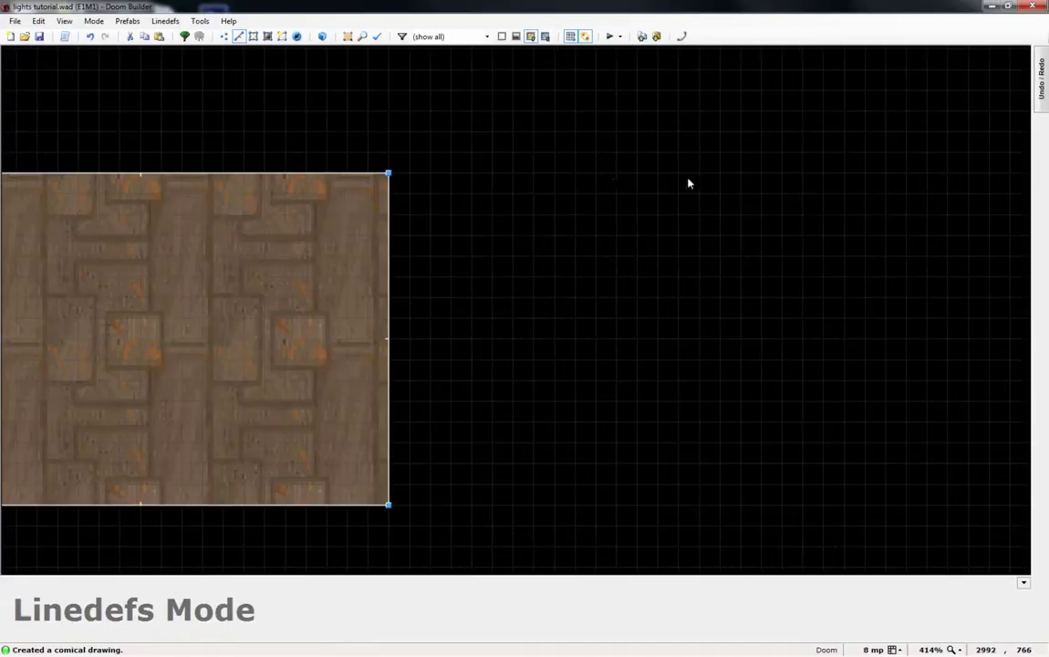
pyautogui.press('Insert')
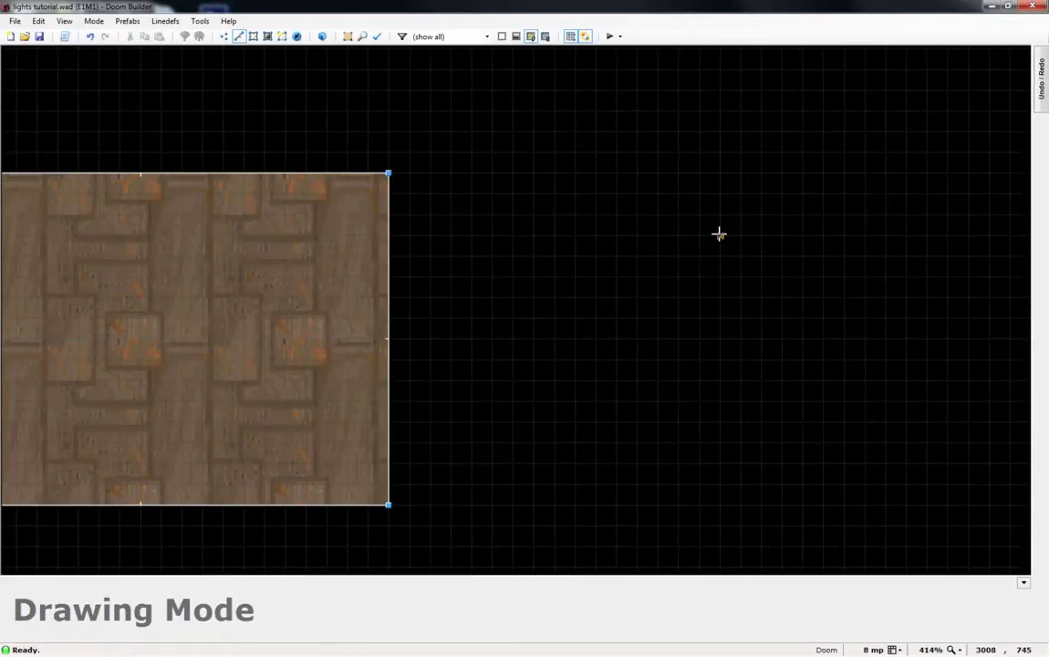
pyautogui.click(721, 235)
pyautogui.click(389, 235)
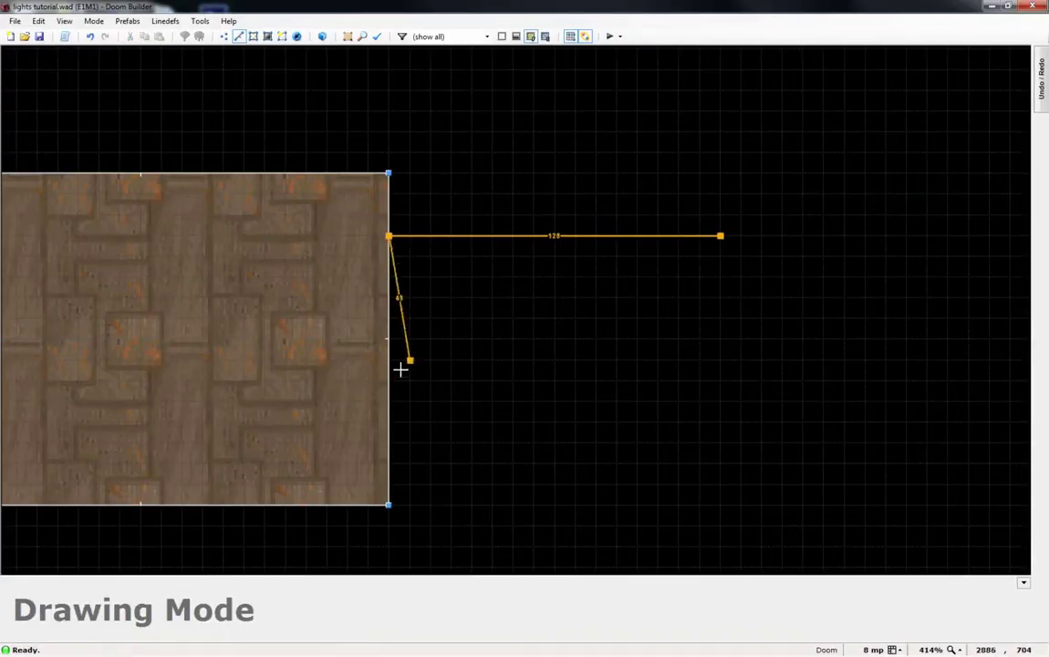
pyautogui.click(389, 442)
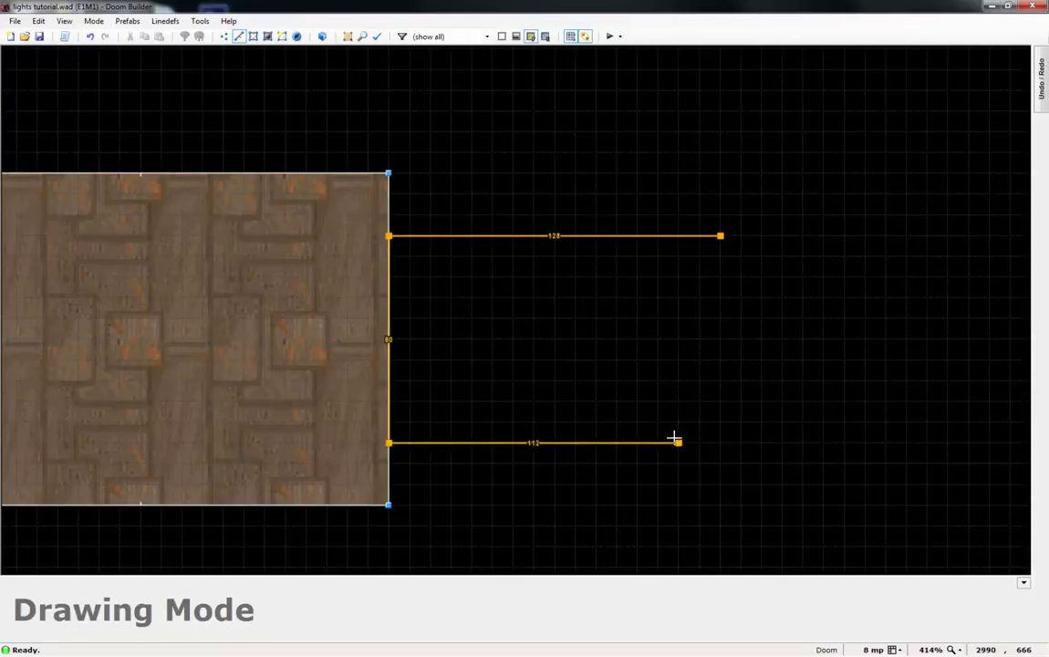
pyautogui.click(720, 443)
pyautogui.click(721, 236)
pyautogui.scroll(-3, 803, 278)
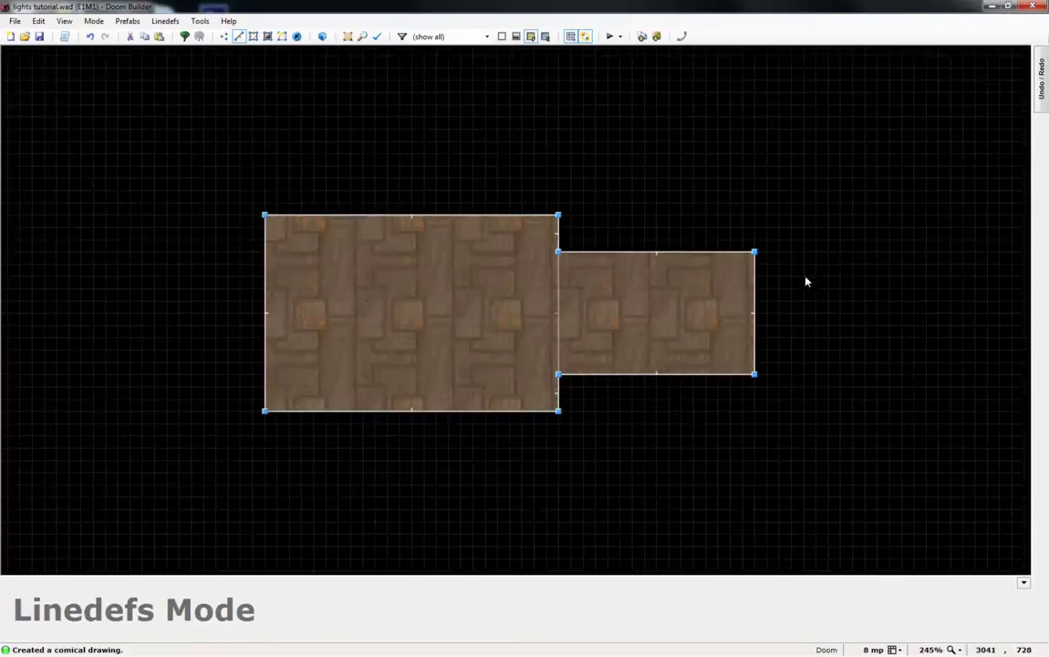
pyautogui.press('w')
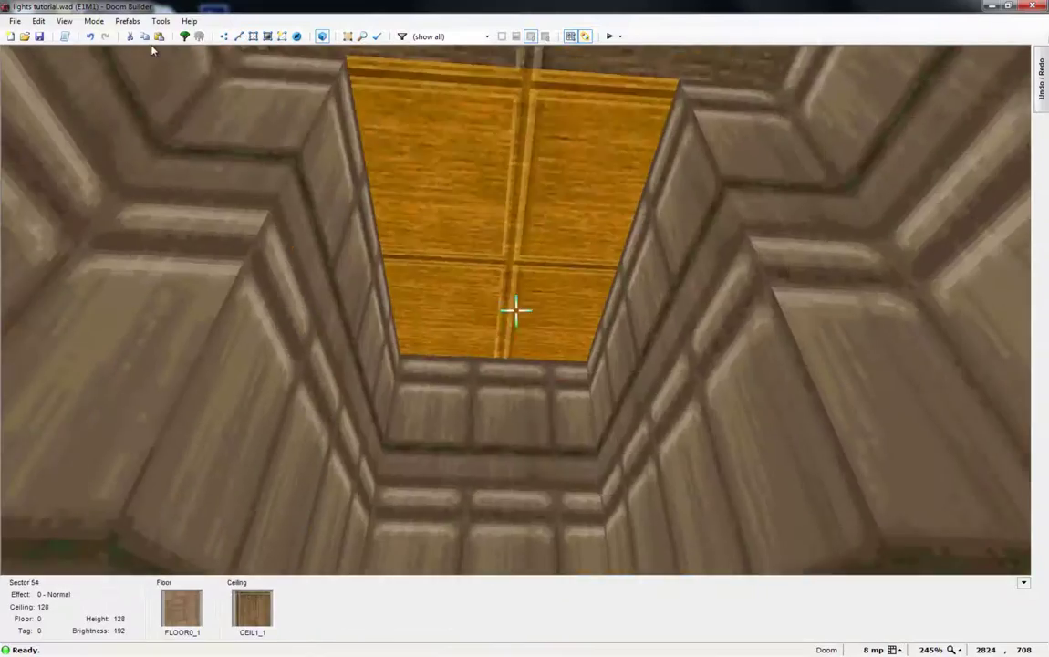
pyautogui.click(516, 310)
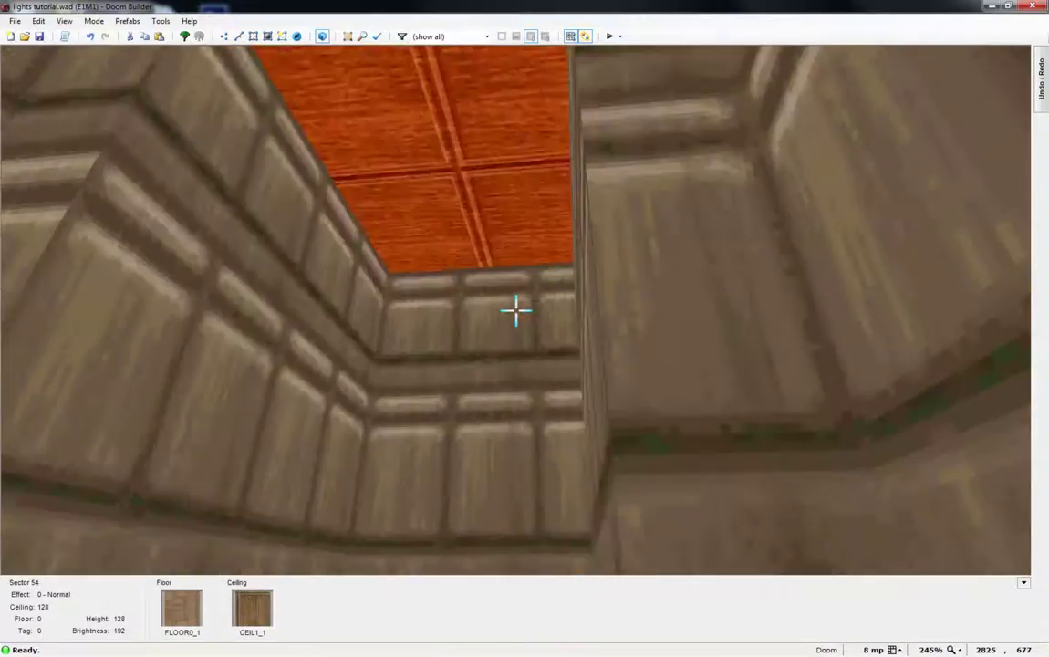
pyautogui.press('s')
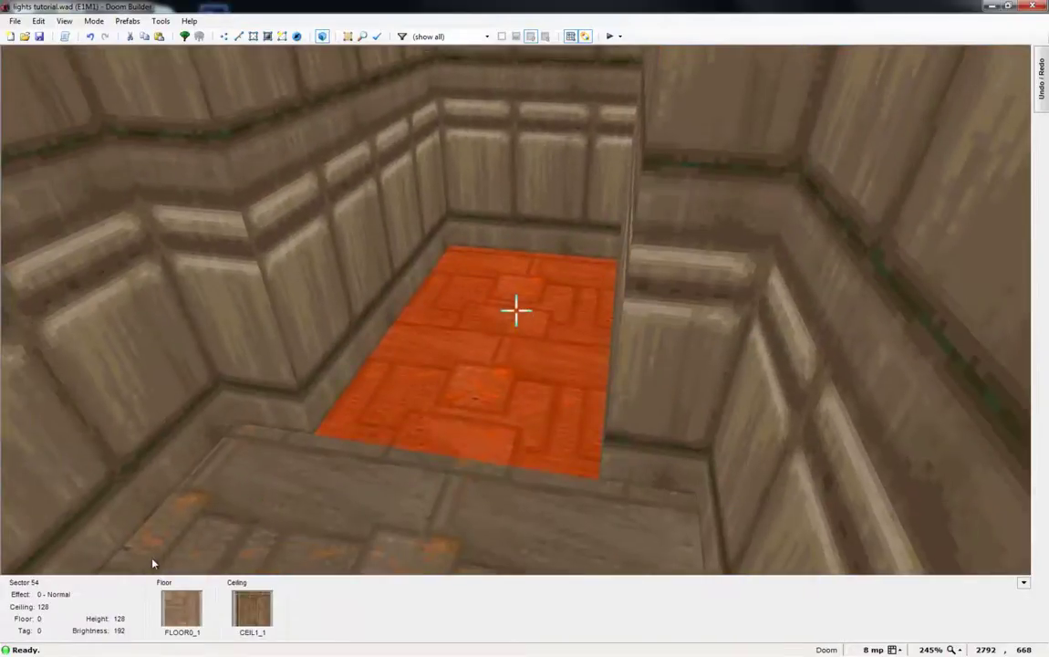
pyautogui.press('s')
pyautogui.press('w')
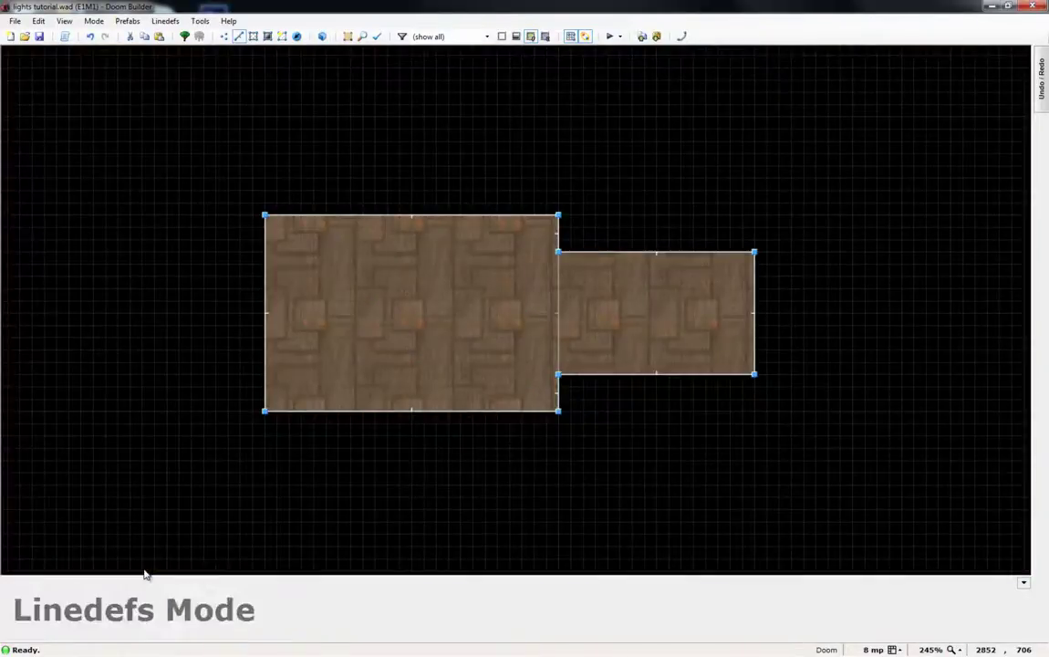
# In the 3D view, raise the smaller side sector's floor and ceiling together, bringing its floor height to 56.
pyautogui.press('w')
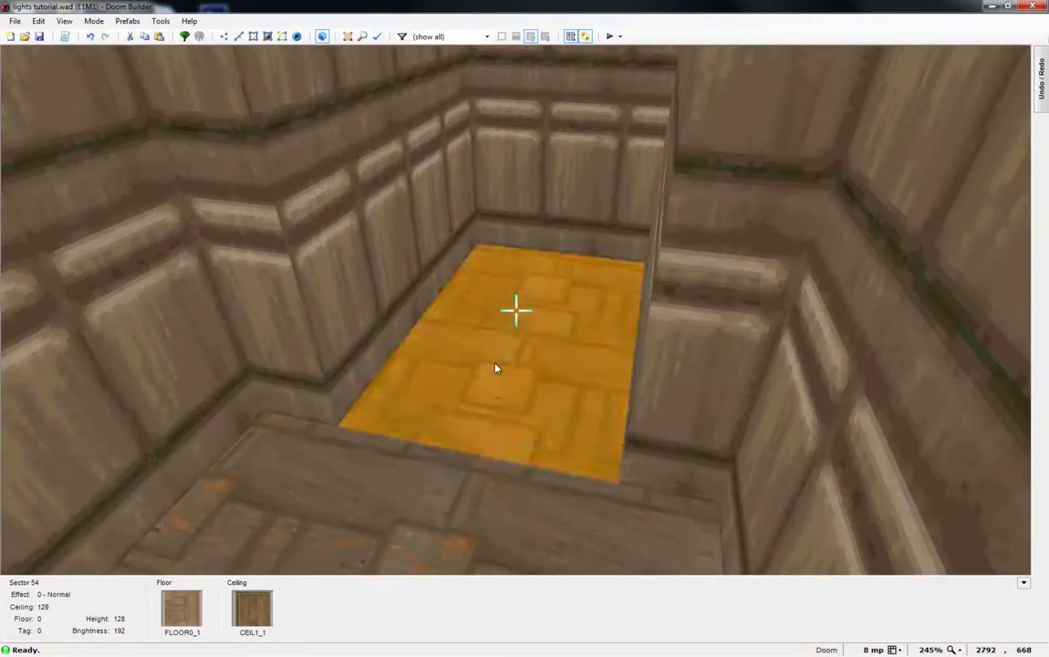
pyautogui.click(496, 369)
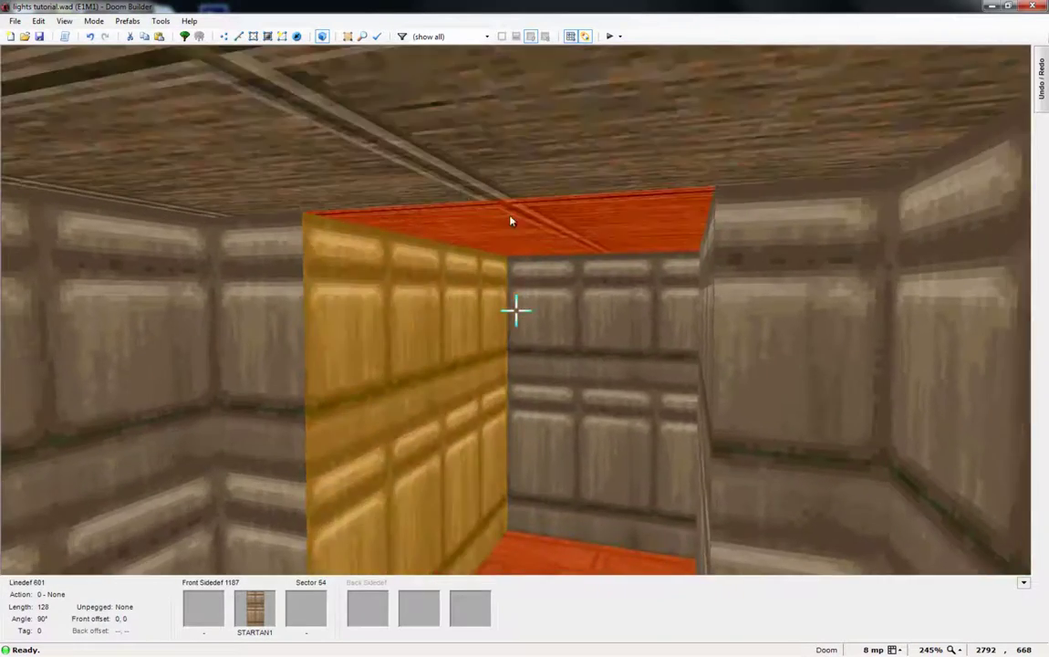
pyautogui.scroll(3, 516, 311)
pyautogui.press('w')
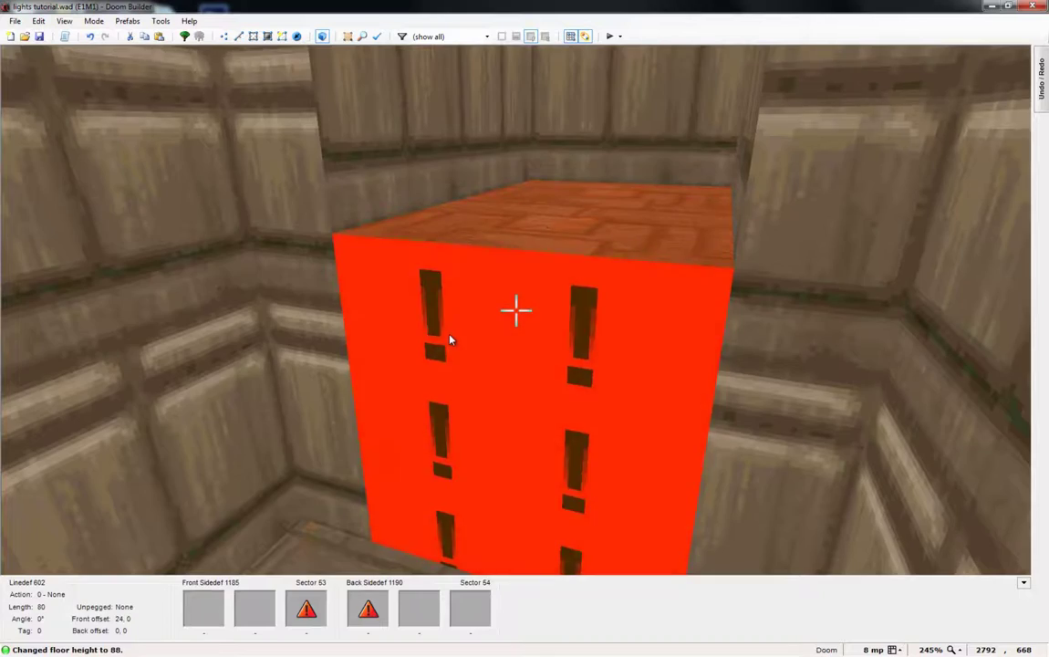
pyautogui.press('f')
pyautogui.press('d')
pyautogui.press('e')
pyautogui.press('d')
pyautogui.scroll(-4, 262, 145)
pyautogui.press('s')
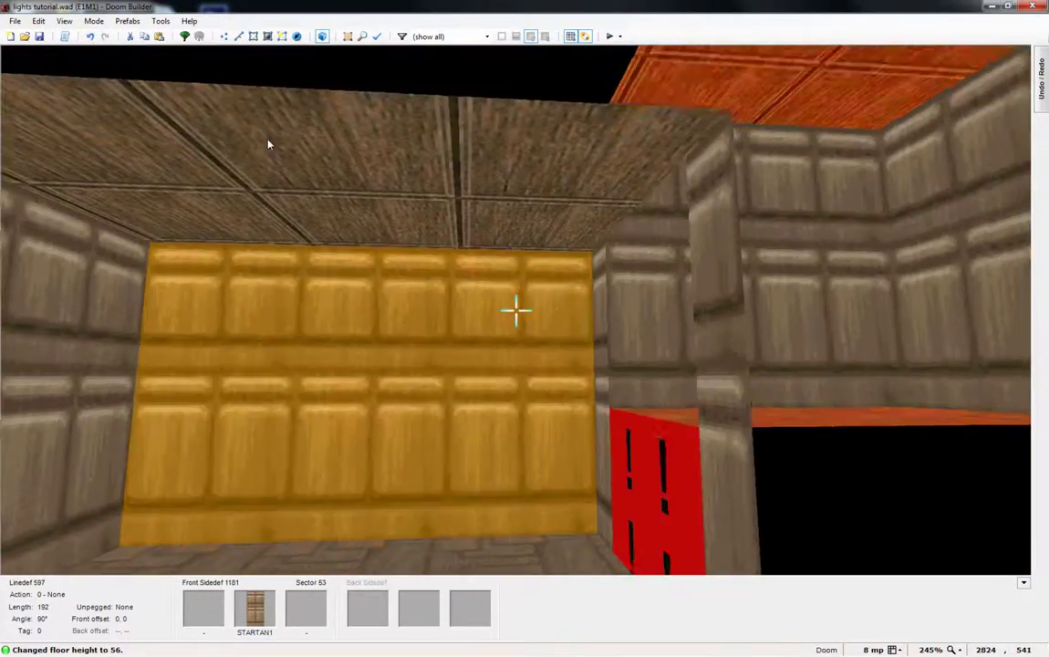
pyautogui.press('d')
pyautogui.press('c')
pyautogui.press('e')
pyautogui.press('q')
# Draw a strip sector 16 by 80 units inside the large room, against the opening to the side sector.
pyautogui.press('l')
pyautogui.scroll(6, 563, 352)
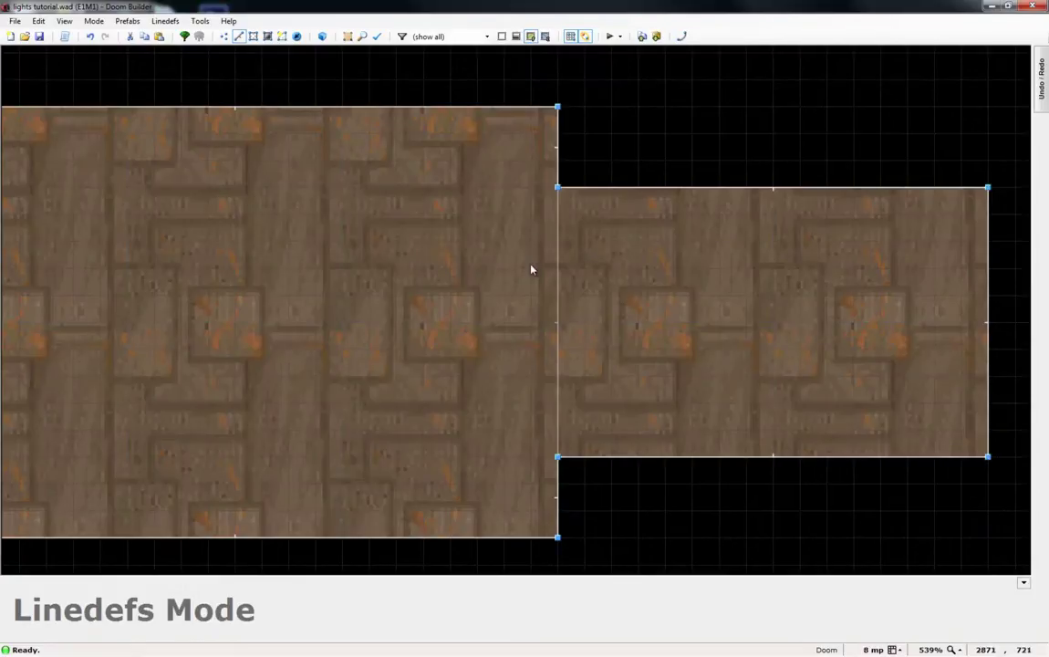
pyautogui.press('d')
pyautogui.click(504, 187)
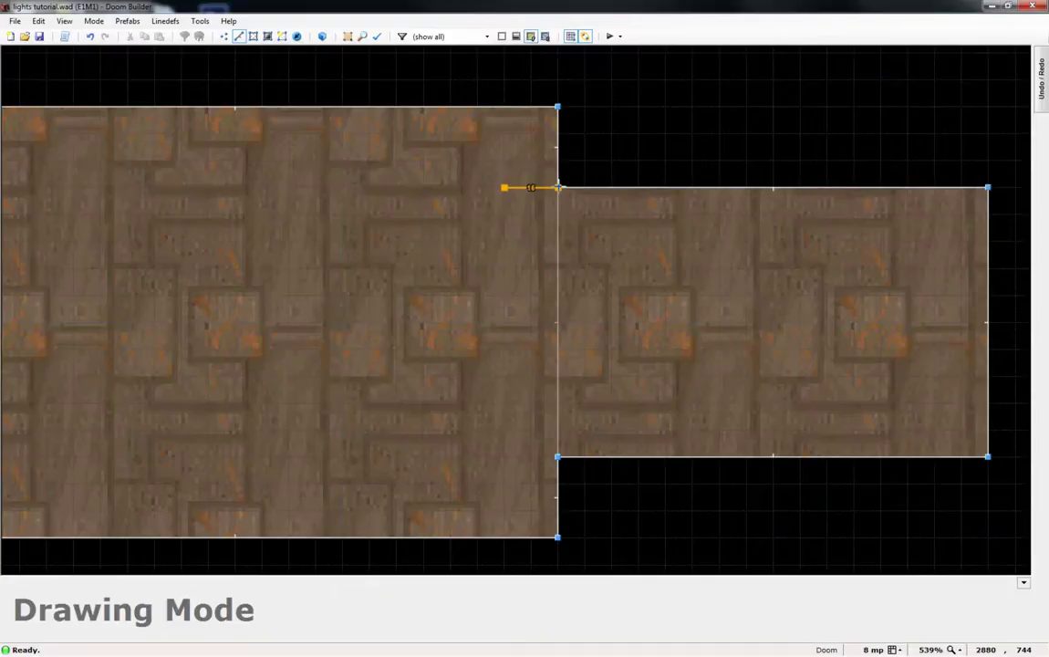
pyautogui.click(559, 187)
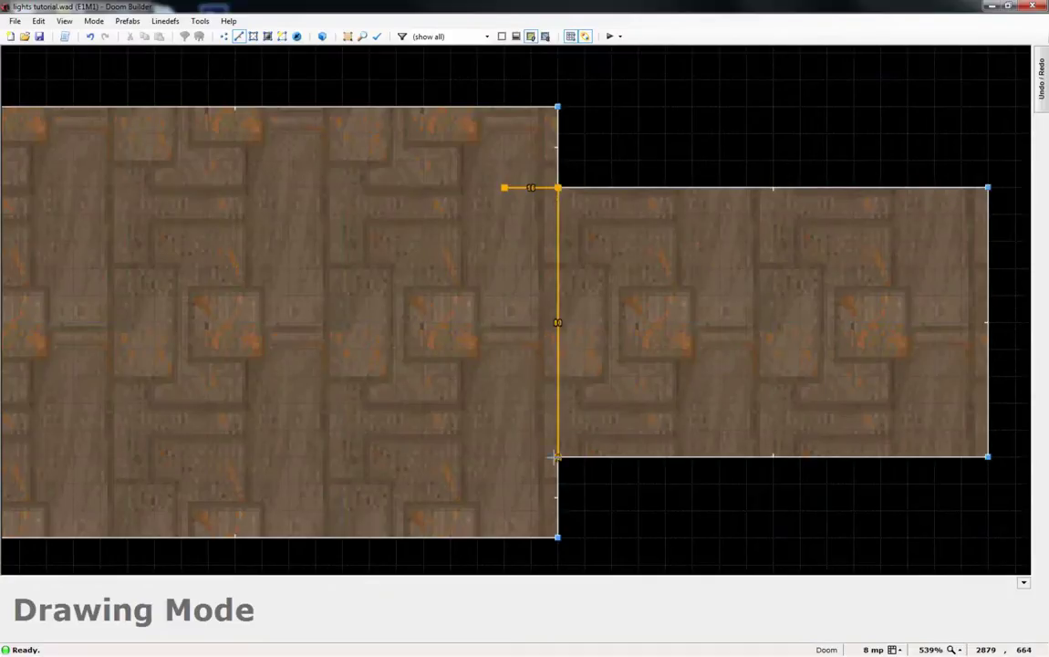
pyautogui.click(503, 456)
pyautogui.click(503, 187)
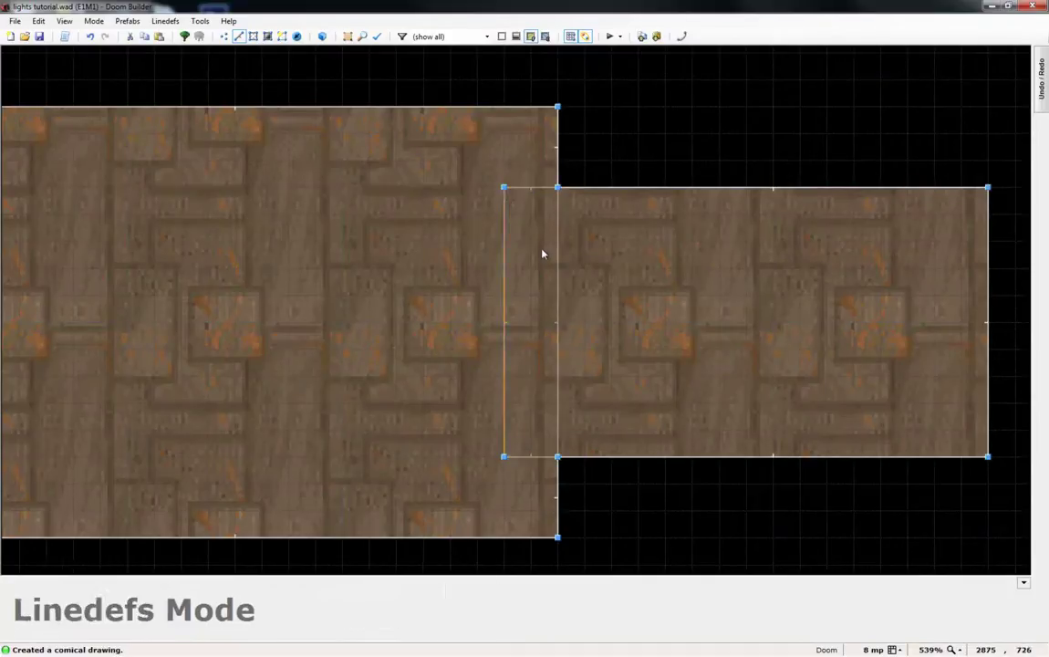
# Copy the narrow strip sector and paste copies edge to edge westward, forming a row of six strips inside the room.
pyautogui.press('s')
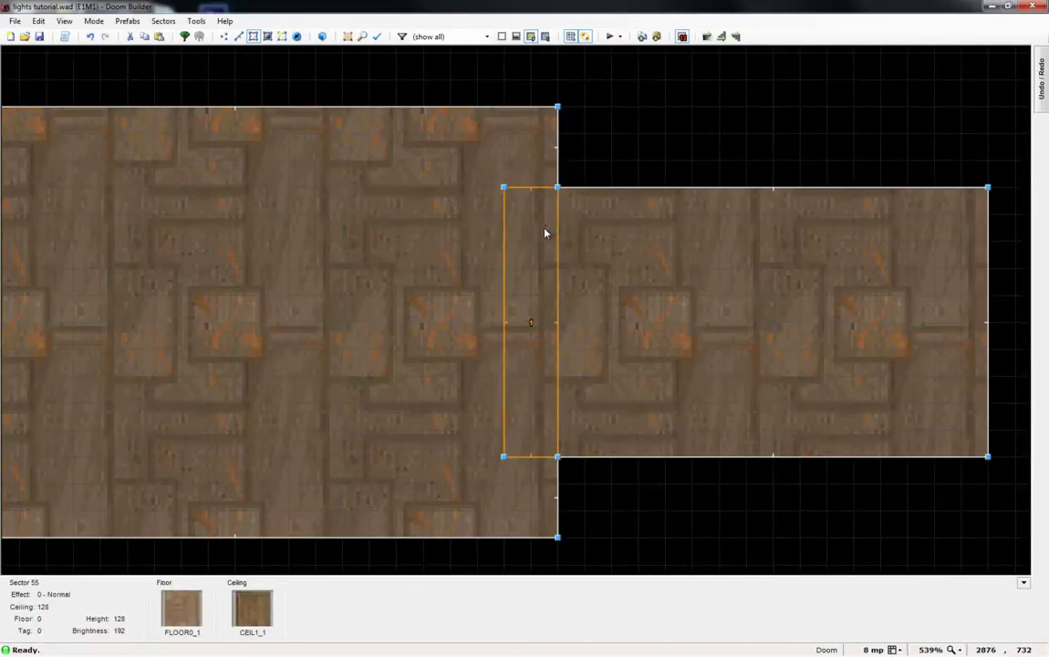
pyautogui.hotkey('ctrl', 'c')
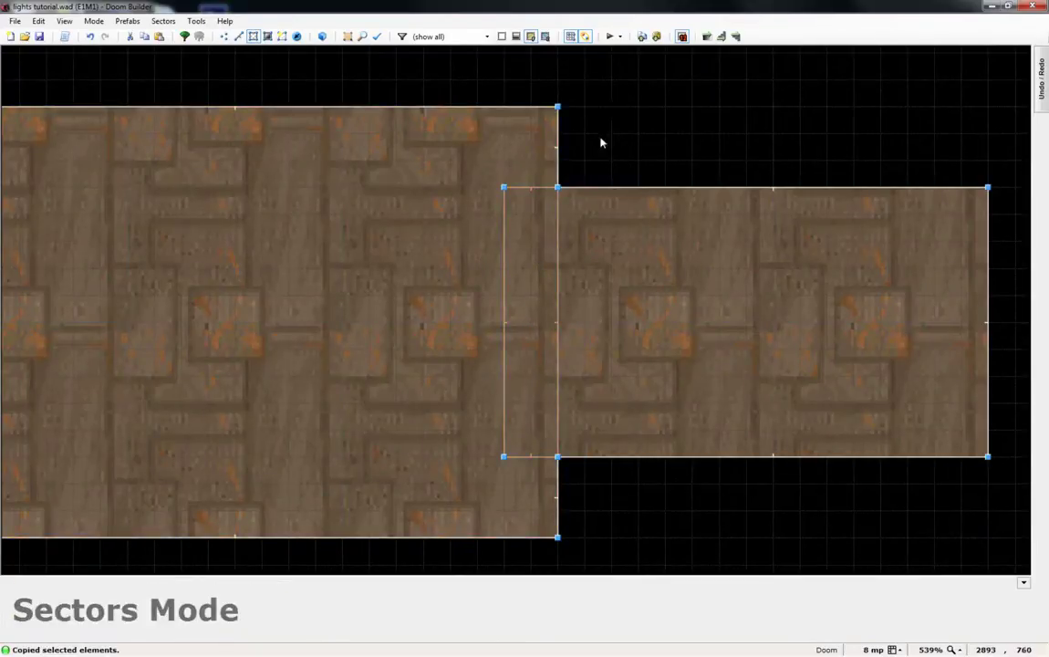
pyautogui.click(539, 248)
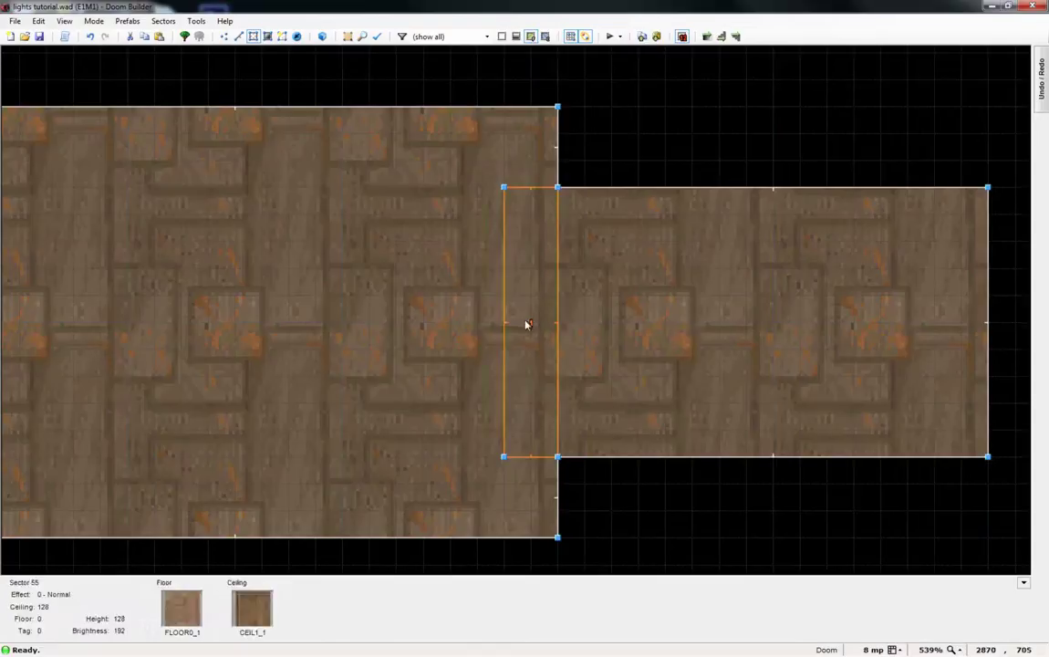
pyautogui.hotkey('ctrl', 'c')
pyautogui.hotkey('ctrl', 'v')
pyautogui.moveTo(480, 298); pyautogui.dragTo(305, 323)
pyautogui.click(297, 311)
pyautogui.hotkey('ctrl', 'v')
pyautogui.click(255, 311)
pyautogui.hotkey('ctrl', 'v')
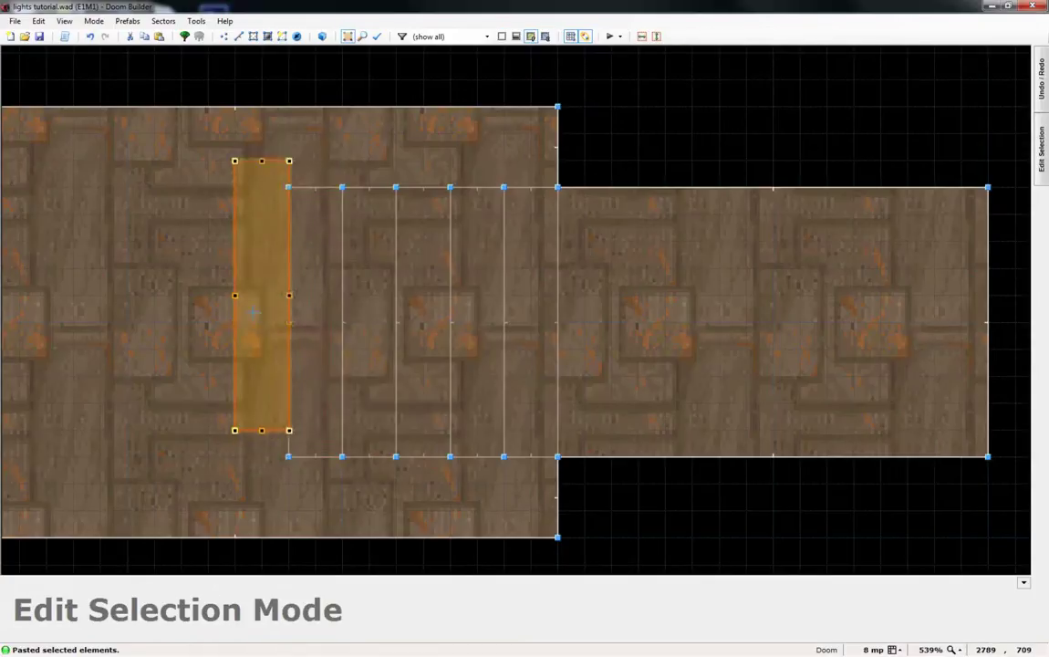
pyautogui.scroll(-3, 585, 319)
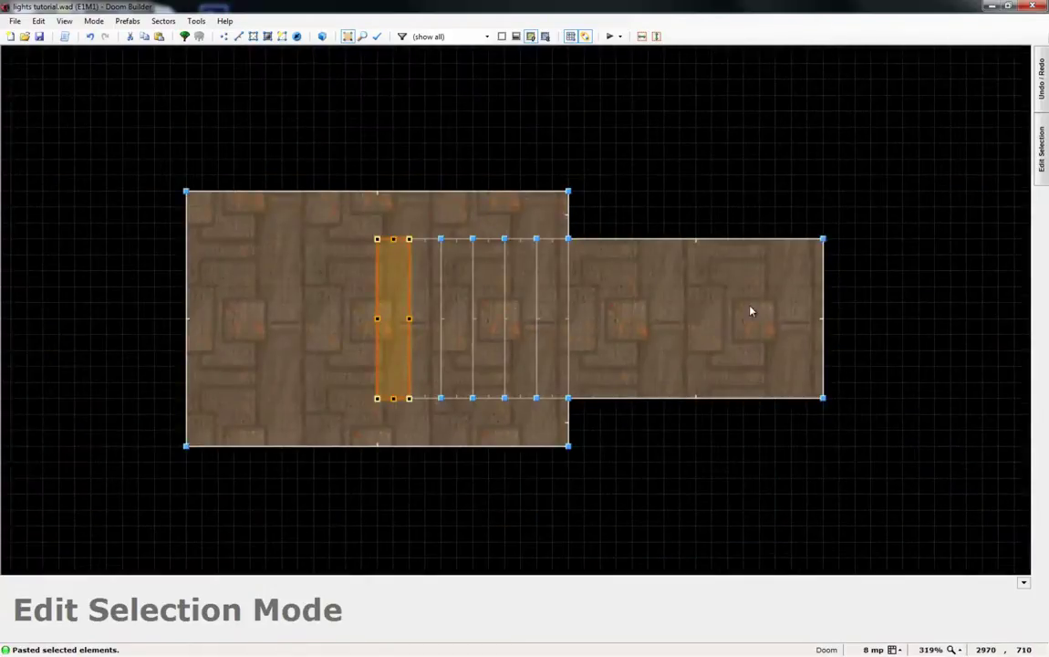
pyautogui.scroll(-4, 694, 310)
pyautogui.scroll(3, 640, 335)
# Try to extend the room by moving its west wall outward and pasting further copies of the six-strip row to the west.
pyautogui.press('l')
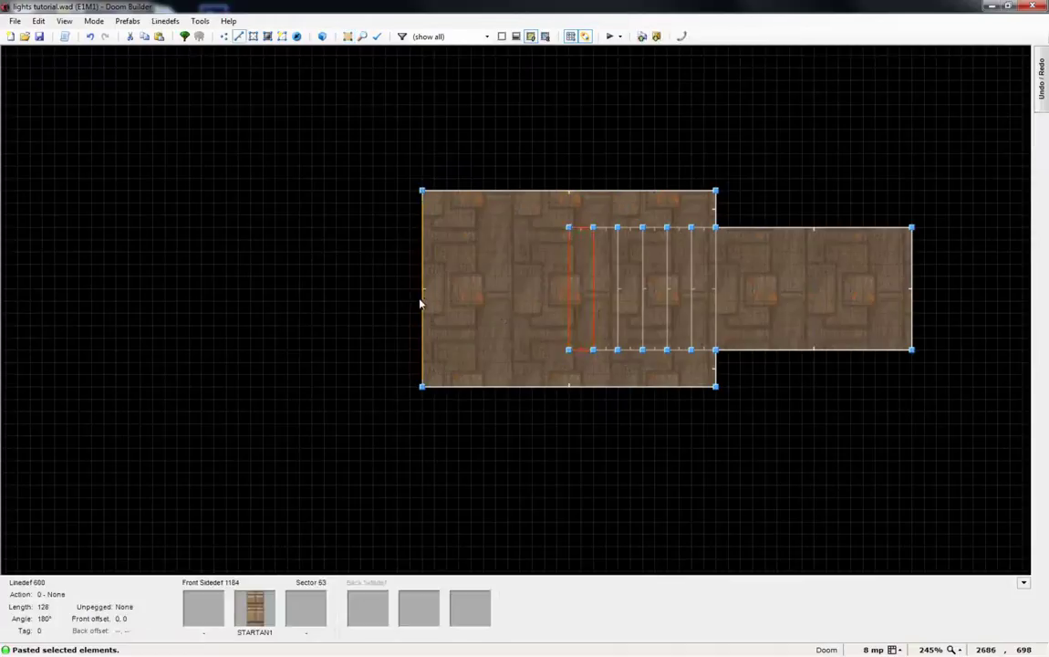
pyautogui.moveTo(425, 304); pyautogui.dragTo(103, 305)
pyautogui.press('s')
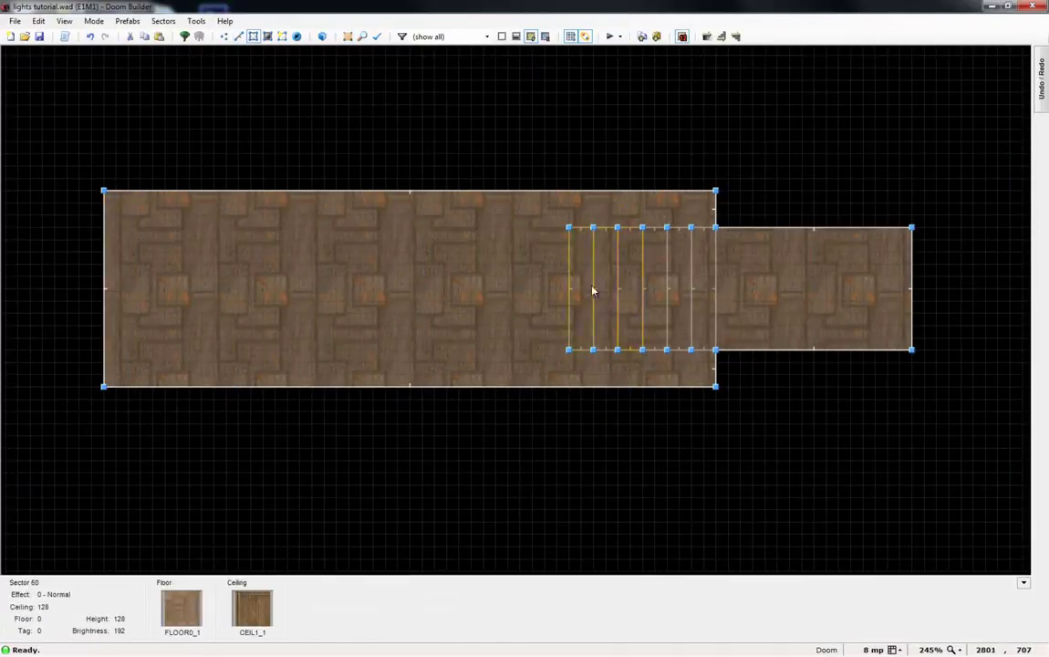
pyautogui.click(656, 291)
pyautogui.click(683, 292)
pyautogui.click(703, 291)
pyautogui.hotkey('ctrl', 'v')
pyautogui.moveTo(564, 287); pyautogui.dragTo(312, 290)
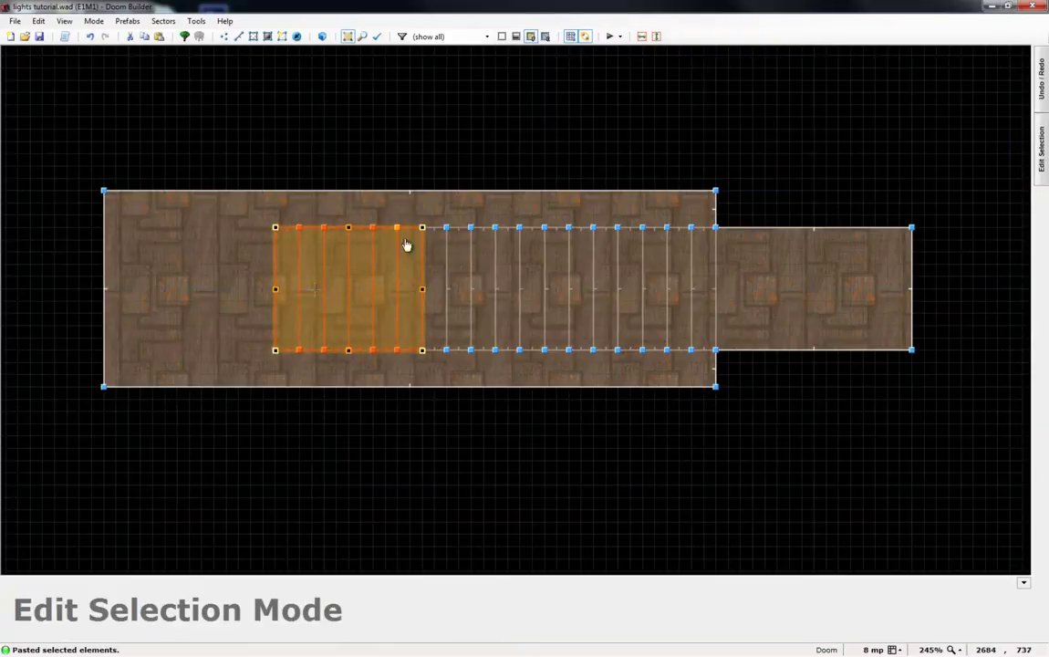
pyautogui.press('Return')
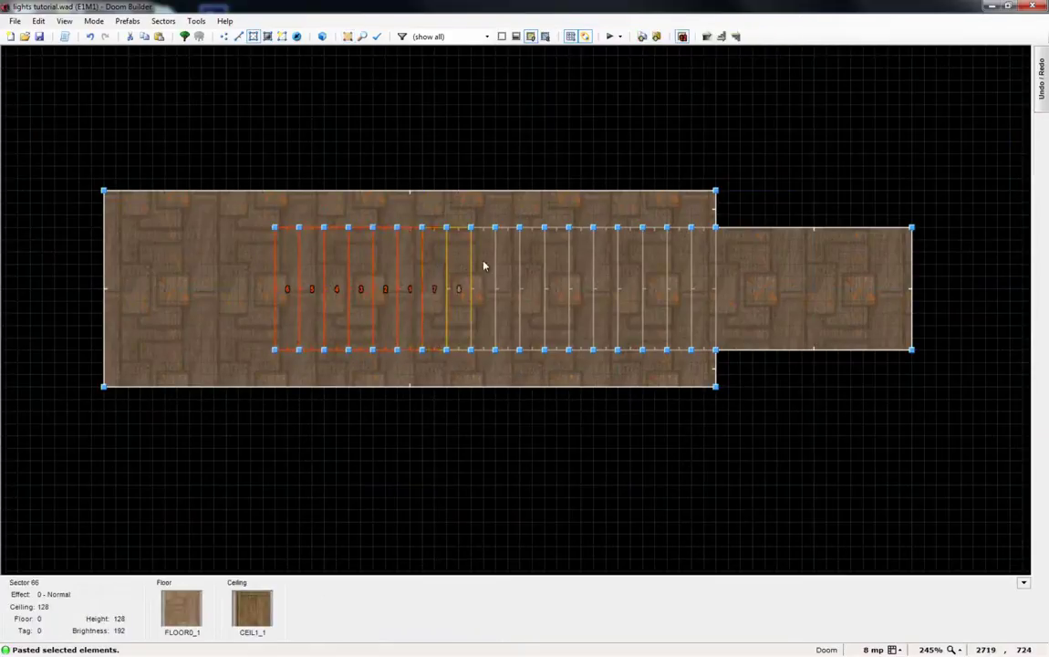
# Undo the extra pasted strip groups and the room's westward extension.
pyautogui.hotkey('ctrl', 'z')
pyautogui.hotkey('ctrl', 'z')
pyautogui.hotkey('ctrl', 'z')
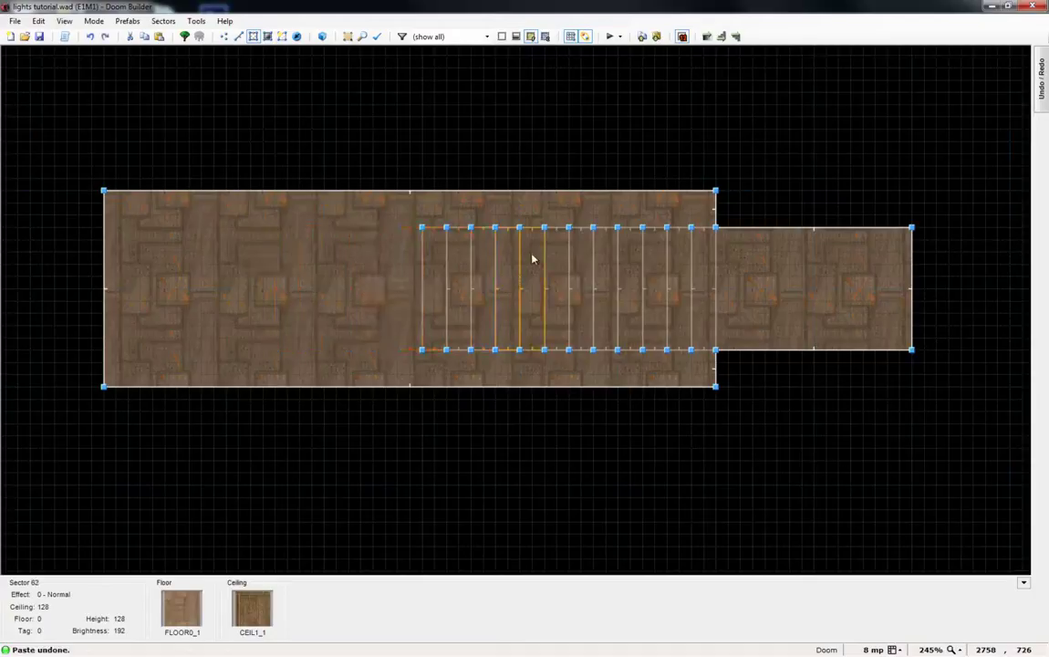
pyautogui.scroll(1, 707, 295)
pyautogui.scroll(4, 708, 295)
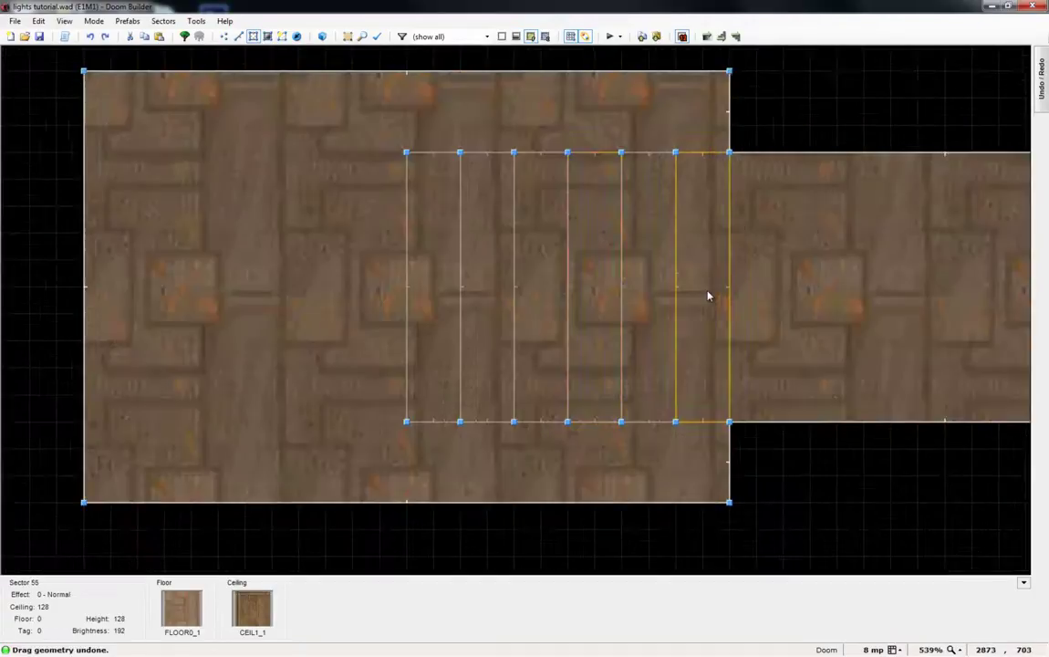
# Inspect the strip sectors on the room's ceiling in the 3D view, and return to the map's sector view.
pyautogui.press('w')
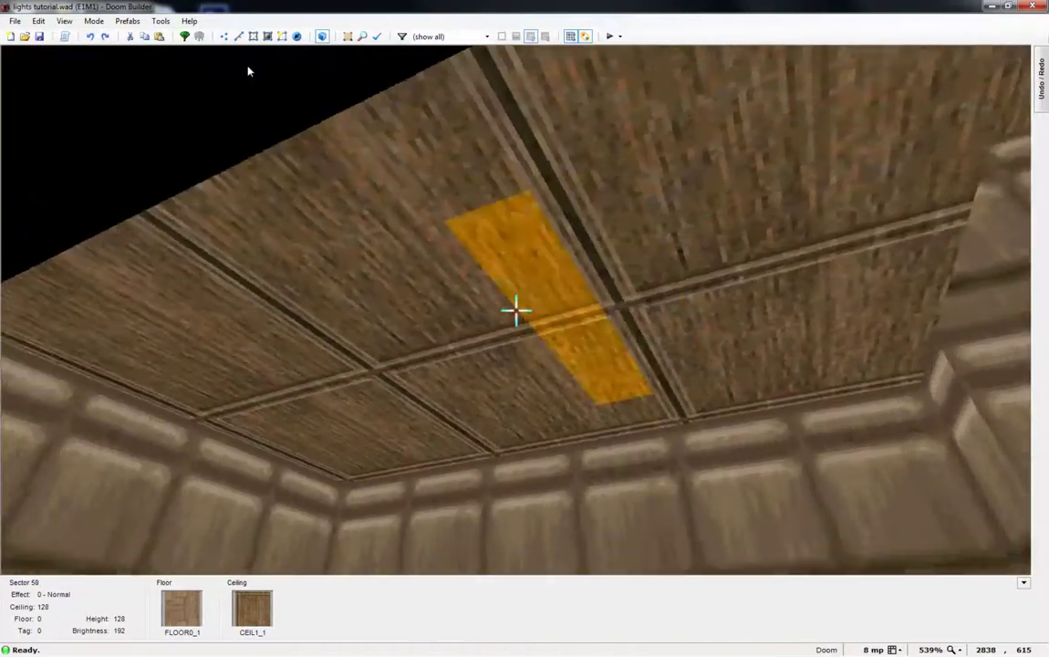
pyautogui.press('w')
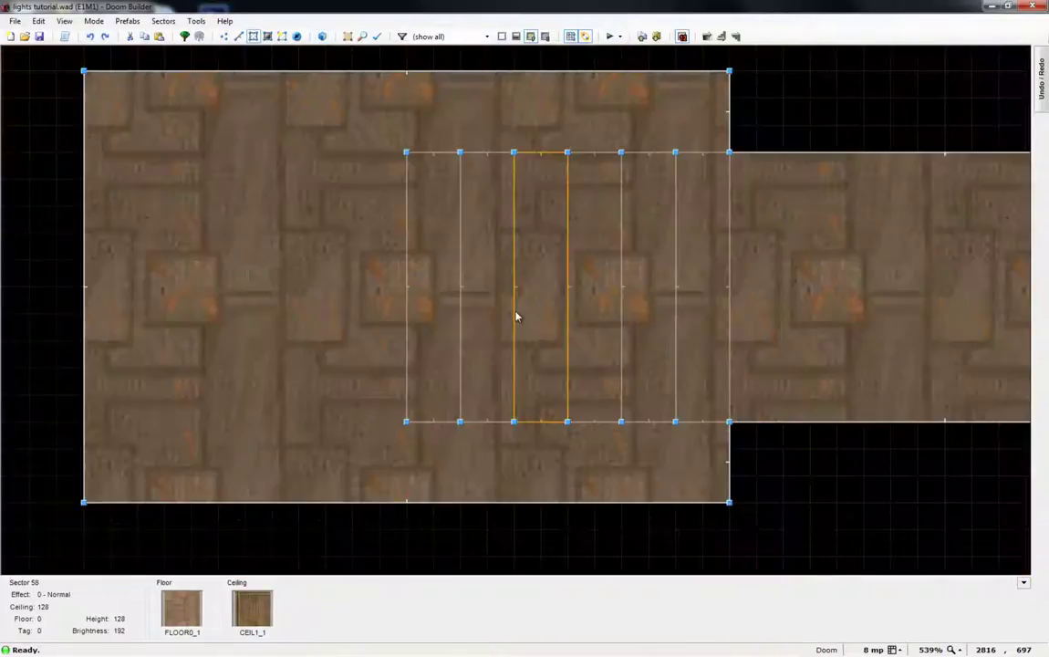
pyautogui.scroll(-1, 159, 285)
pyautogui.scroll(1, 392, 225)
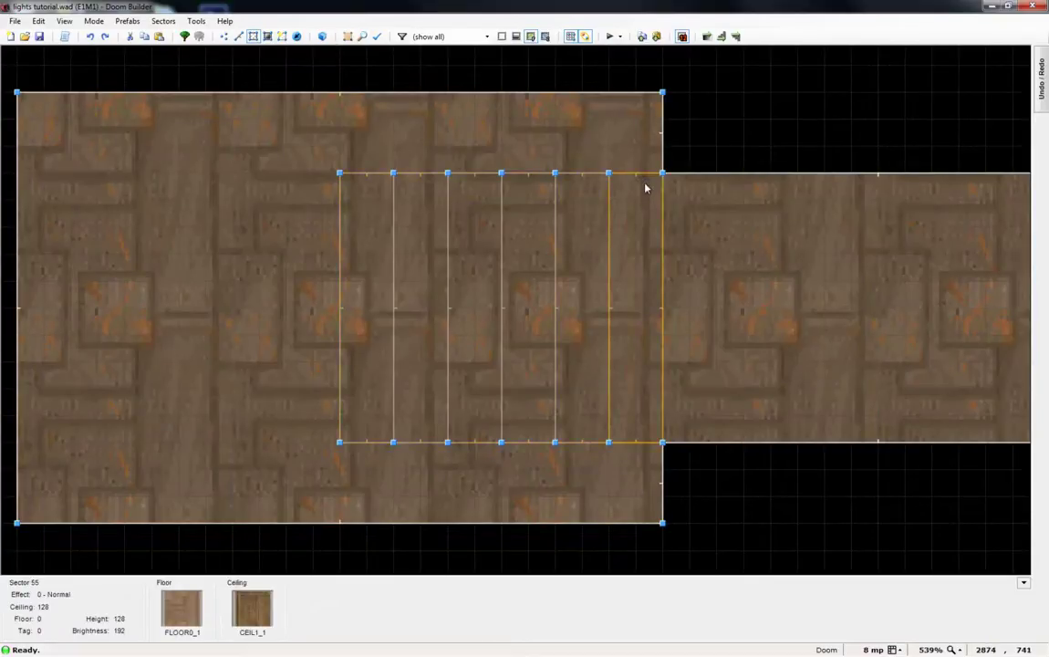
pyautogui.scroll(-1, 669, 194)
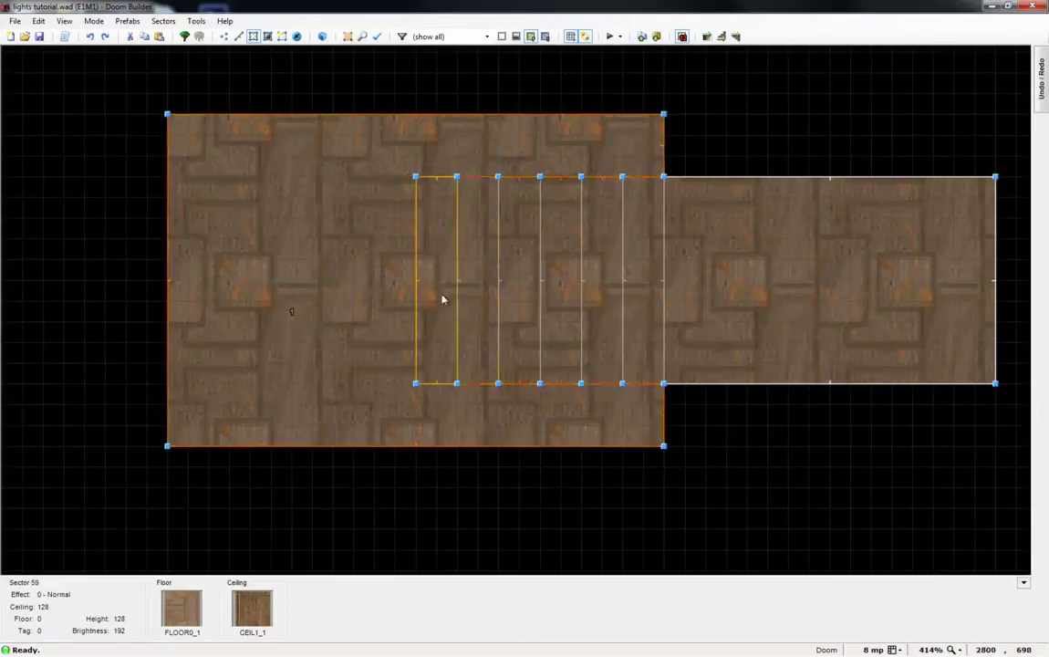
# Select the room, the six strips from west to east and the side sector in order, and apply a floor height gradient.
pyautogui.press('w')
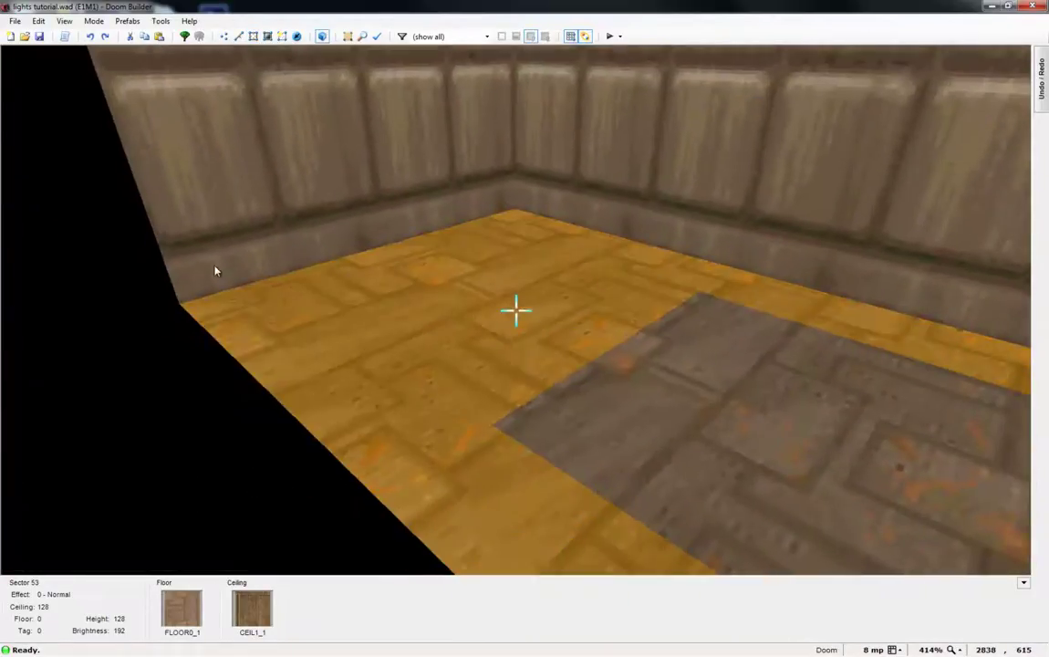
pyautogui.press('w')
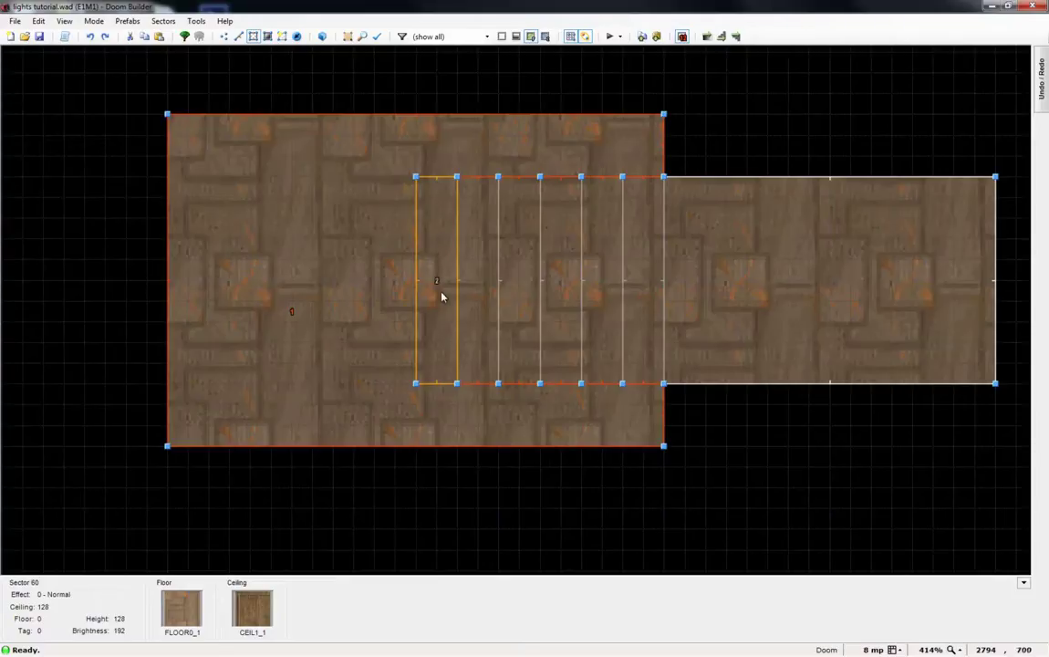
pyautogui.click(450, 292)
pyautogui.click(488, 292)
pyautogui.click(525, 292)
pyautogui.click(558, 292)
pyautogui.click(604, 291)
pyautogui.click(637, 291)
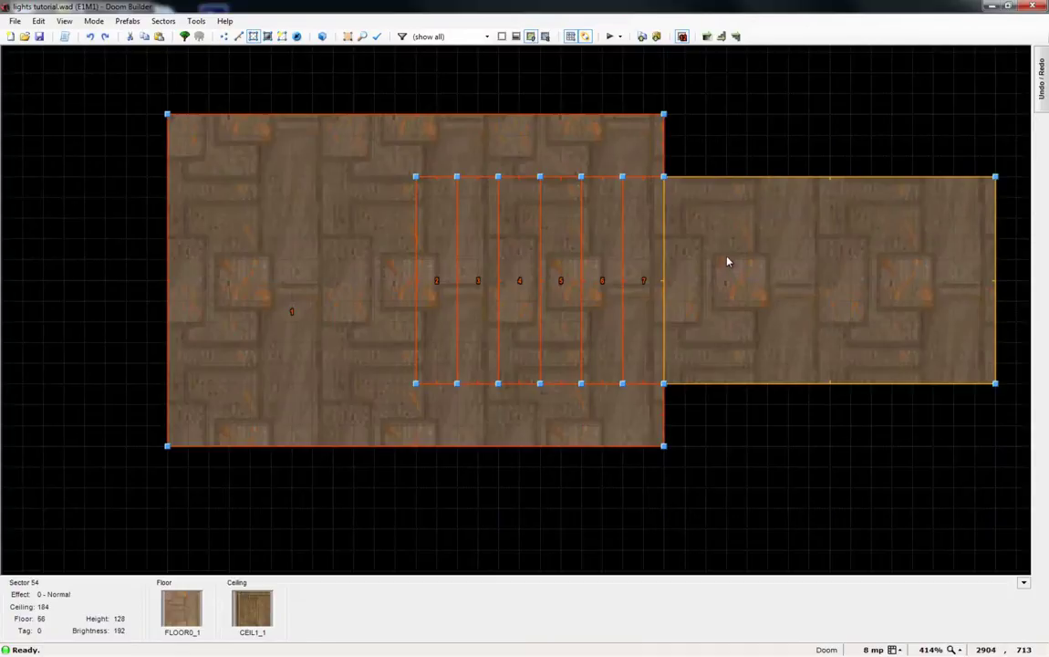
pyautogui.click(727, 261)
pyautogui.click(722, 37)
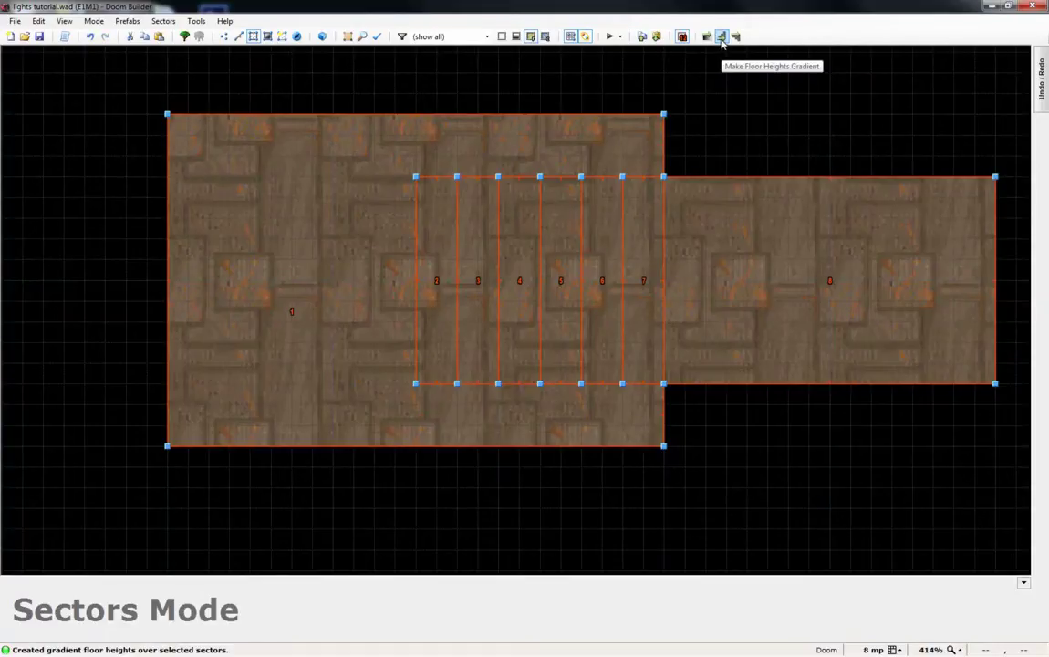
# Examine the graduated floor steps between the room and the side sector in the 3D view, walking up them with gravity on.
pyautogui.press('w')
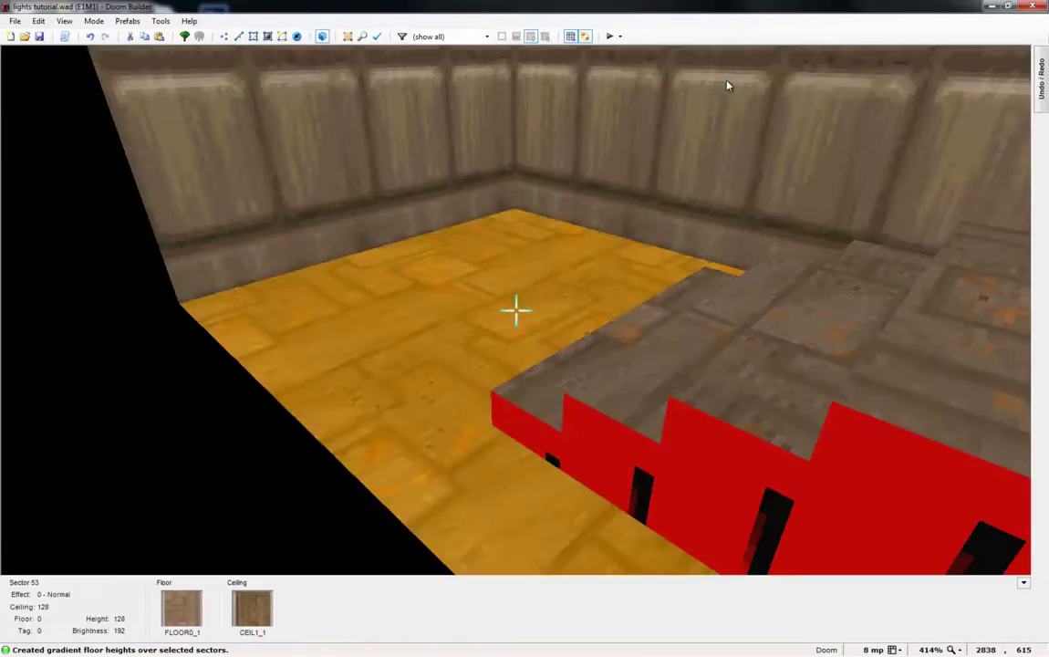
pyautogui.press('s')
pyautogui.press('f')
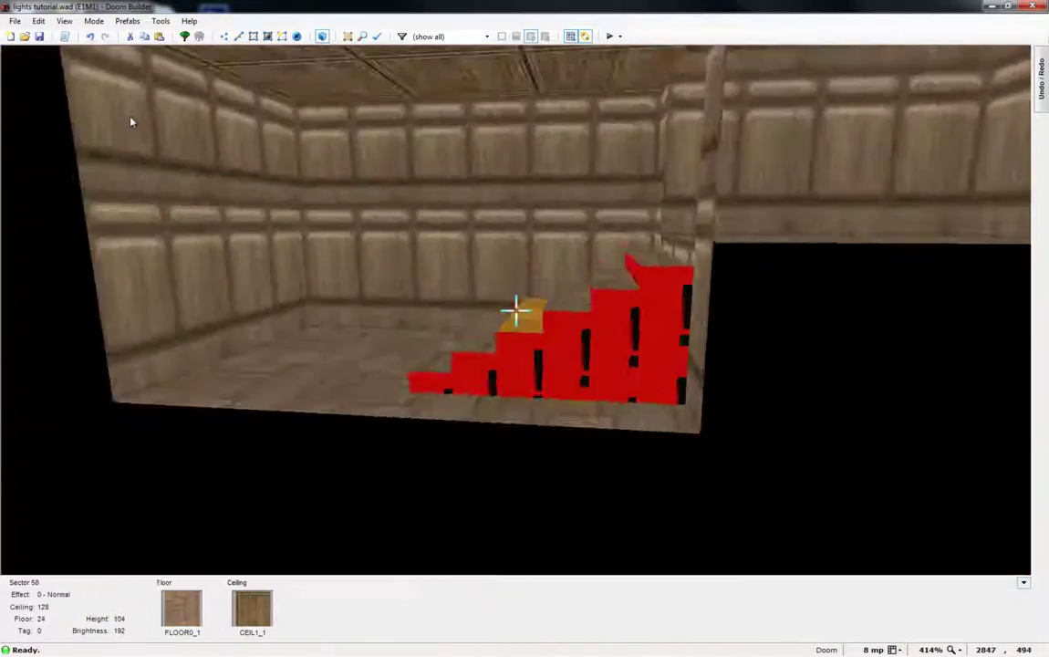
pyautogui.press('e')
pyautogui.press('d')
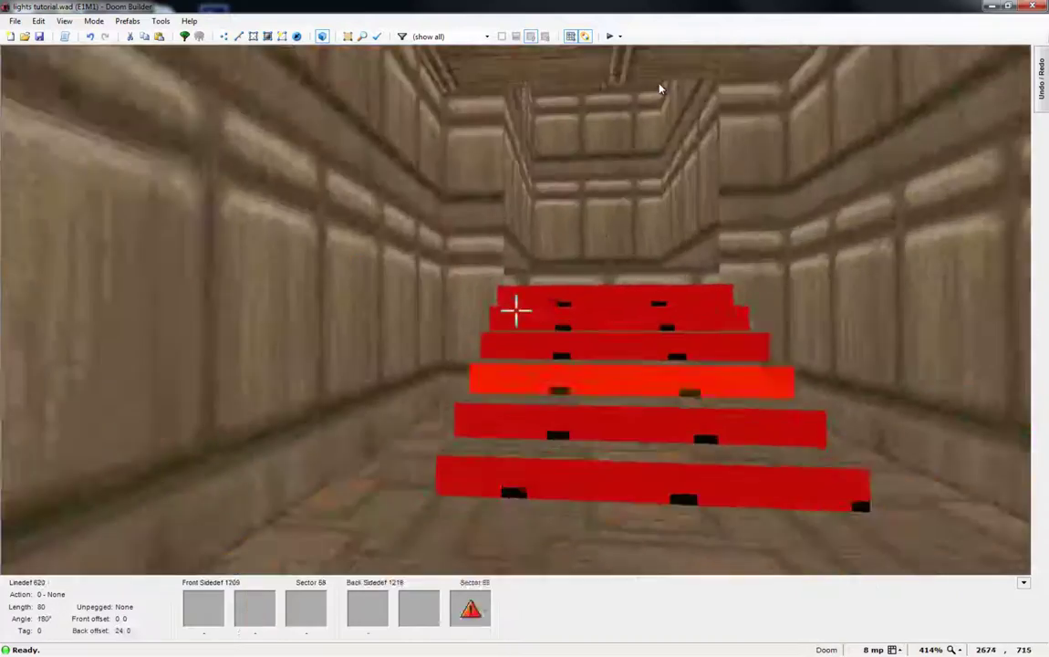
pyautogui.press('d')
pyautogui.press('e')
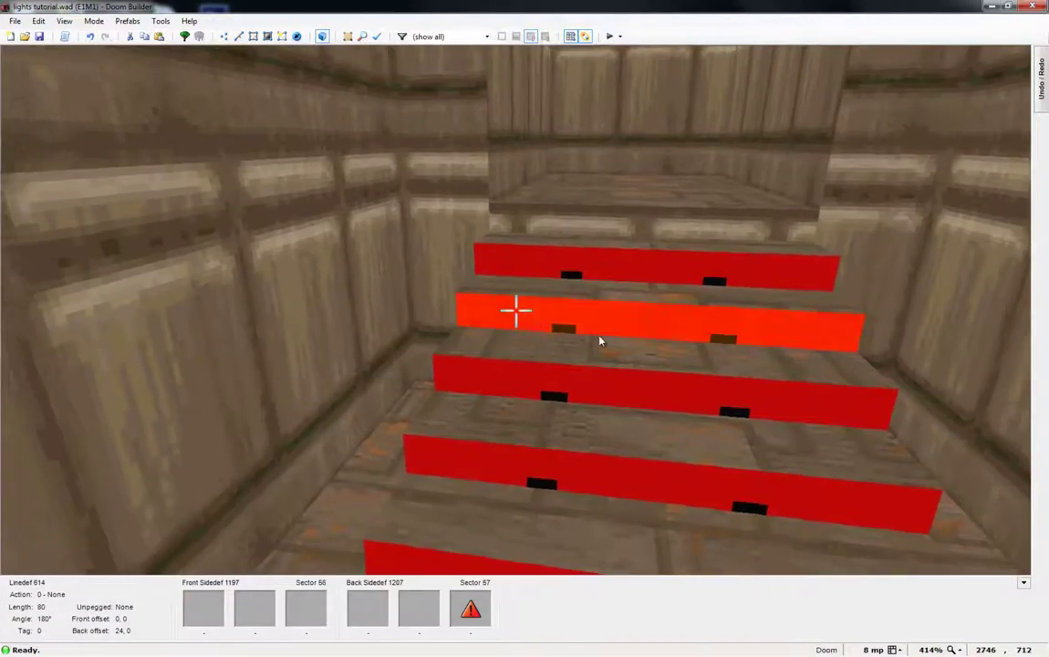
pyautogui.press('g')
pyautogui.press('w')
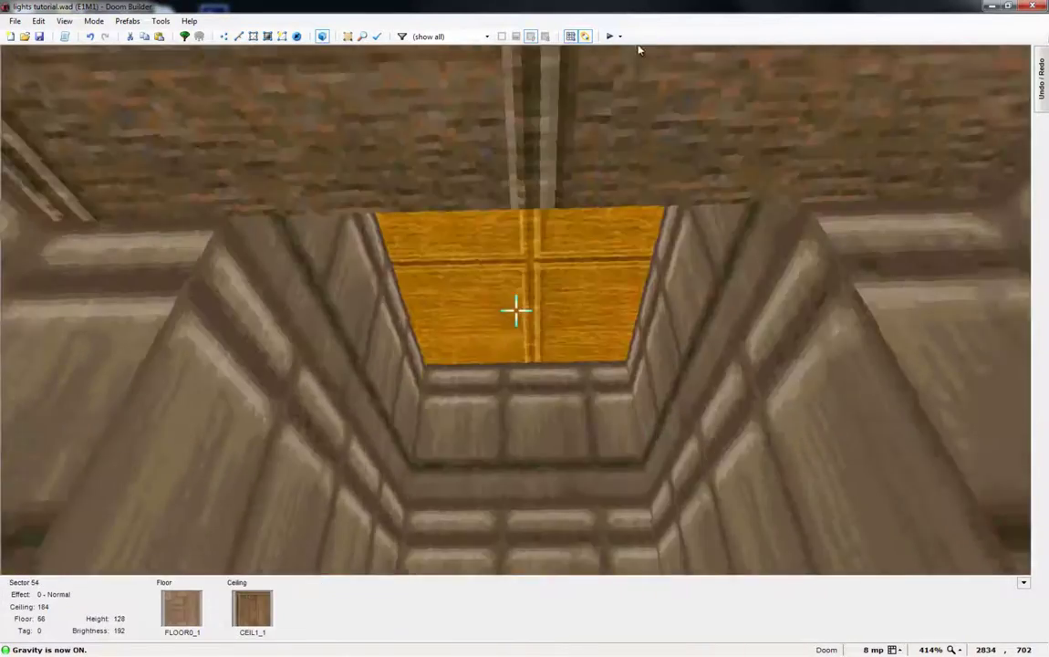
pyautogui.press('e')
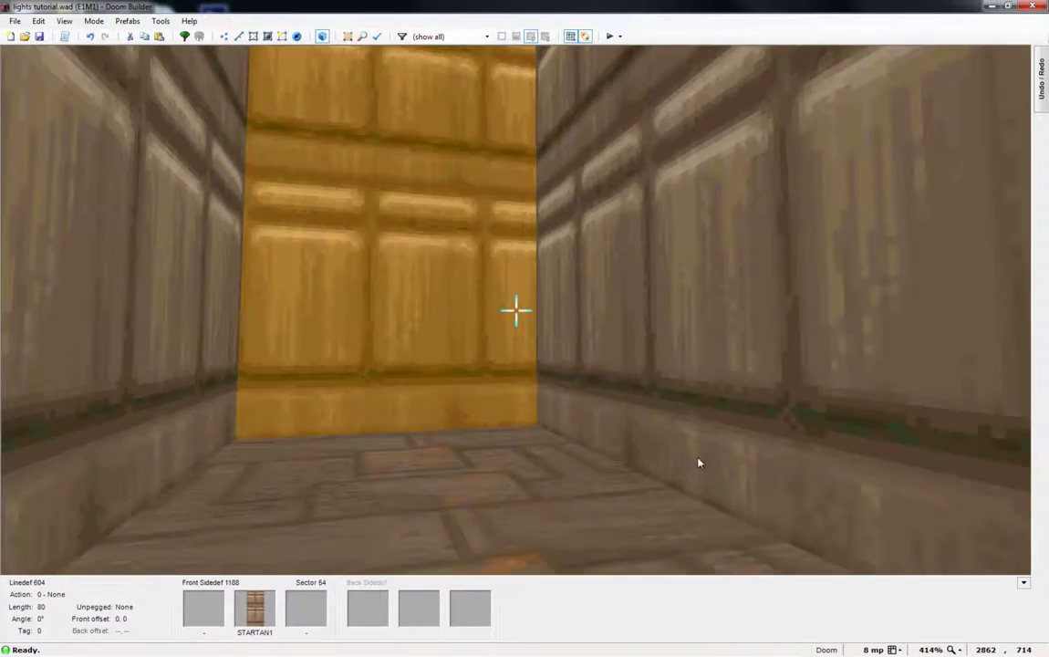
pyautogui.press('d')
pyautogui.press('s')
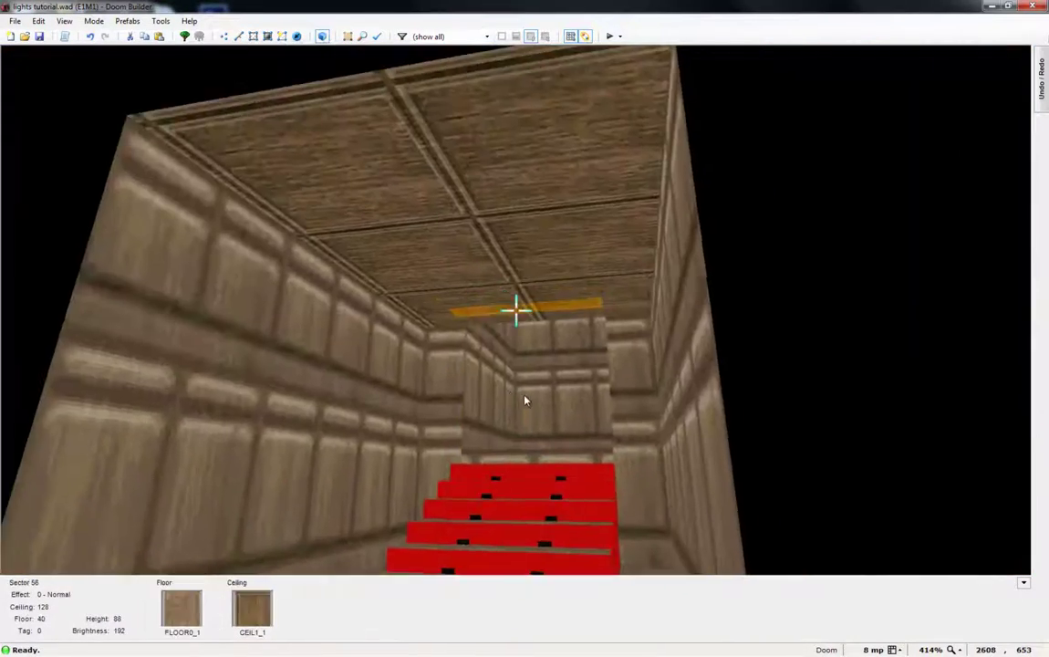
# Try raising the ceilings of the room and the strip sectors to 160, undo it, and return to the sector view.
pyautogui.click(526, 395)
pyautogui.click(526, 395)
pyautogui.click(526, 383)
pyautogui.click(526, 378)
pyautogui.click(524, 375)
pyautogui.scroll(4, 523, 374)
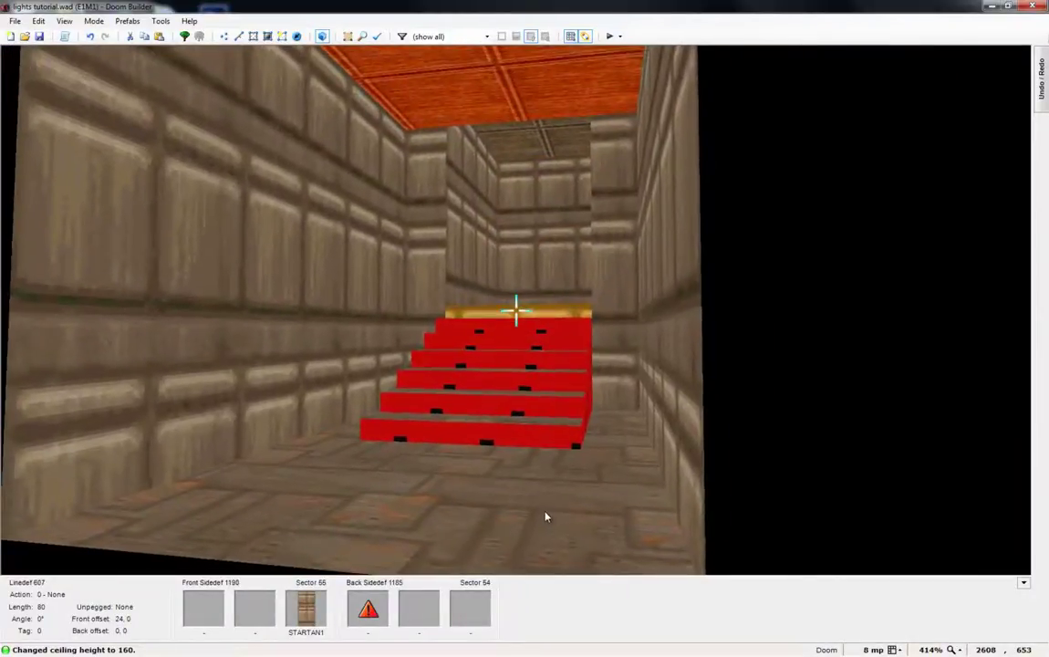
pyautogui.hotkey('ctrl', 'z')
pyautogui.press('q')
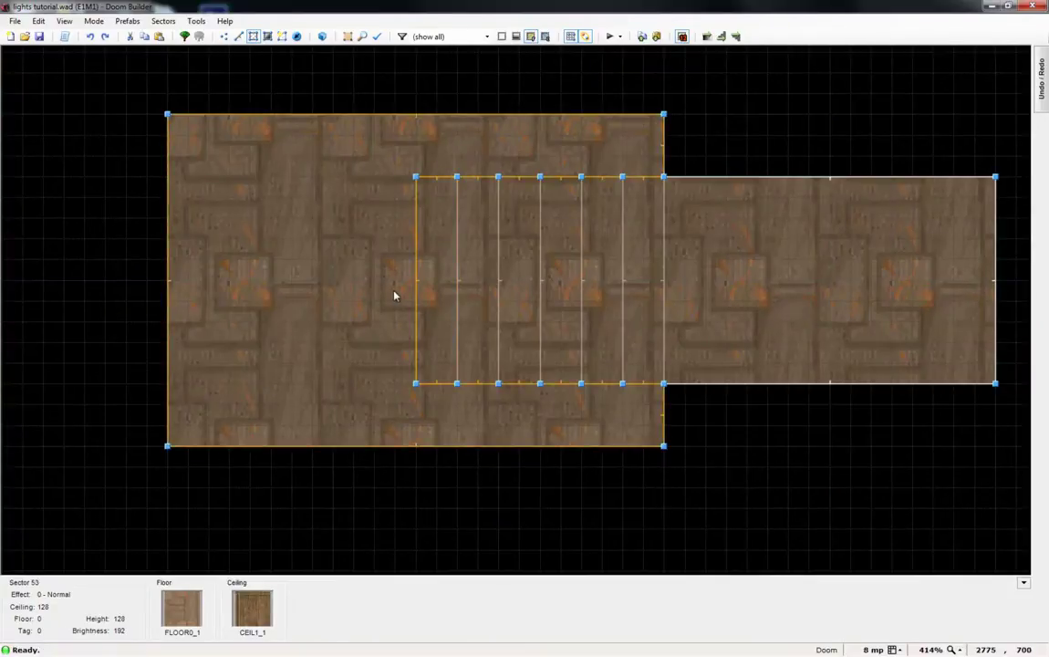
# Select the room, the six strips from west to east and the side sector in order, and apply a ceiling height gradient.
pyautogui.click(394, 295)
pyautogui.click(440, 285)
pyautogui.click(478, 284)
pyautogui.click(516, 283)
pyautogui.click(561, 286)
pyautogui.click(605, 284)
pyautogui.click(643, 284)
pyautogui.click(738, 278)
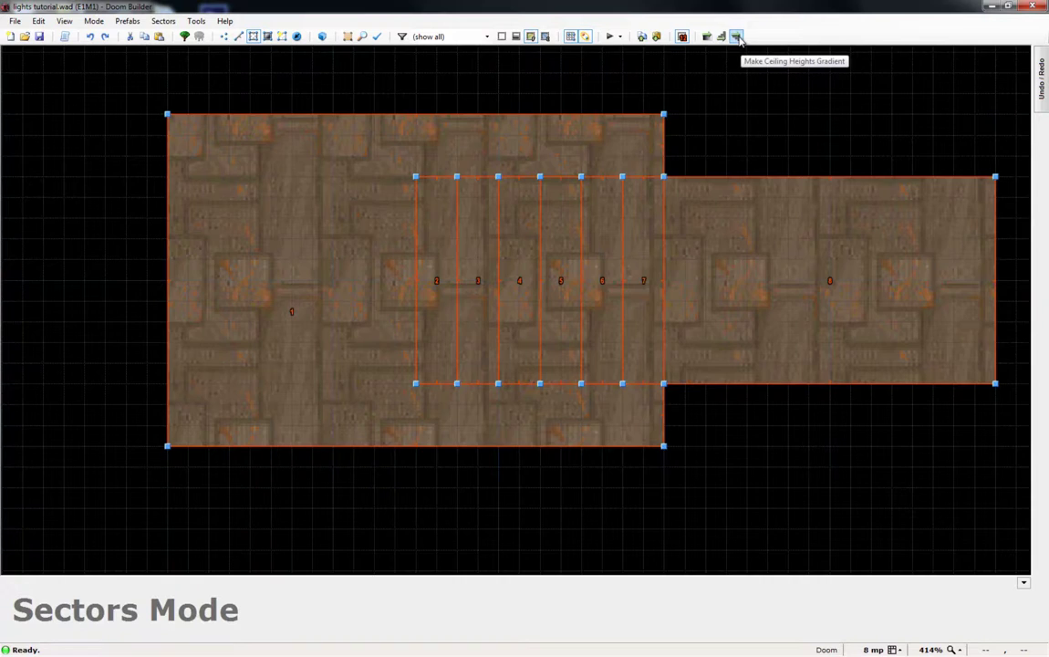
pyautogui.click(739, 37)
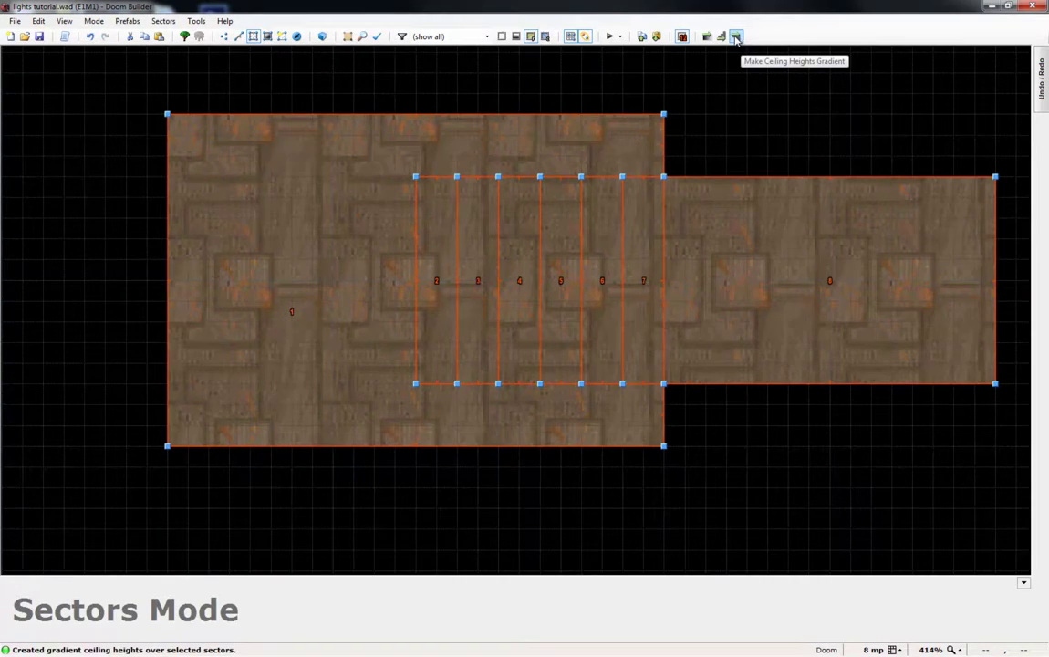
# Copy the STARTAN1 texture from the wall beside the stairs in the 3D view and paste it onto the stairs' south side faces.
pyautogui.press('w')
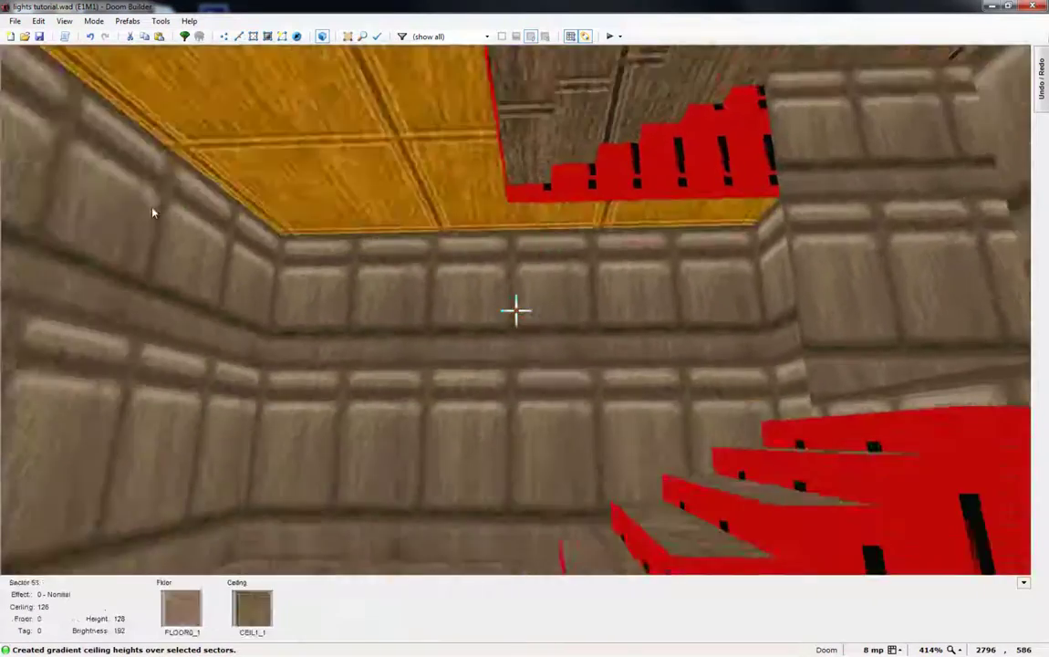
pyautogui.press('d')
pyautogui.press('g')
pyautogui.press('e')
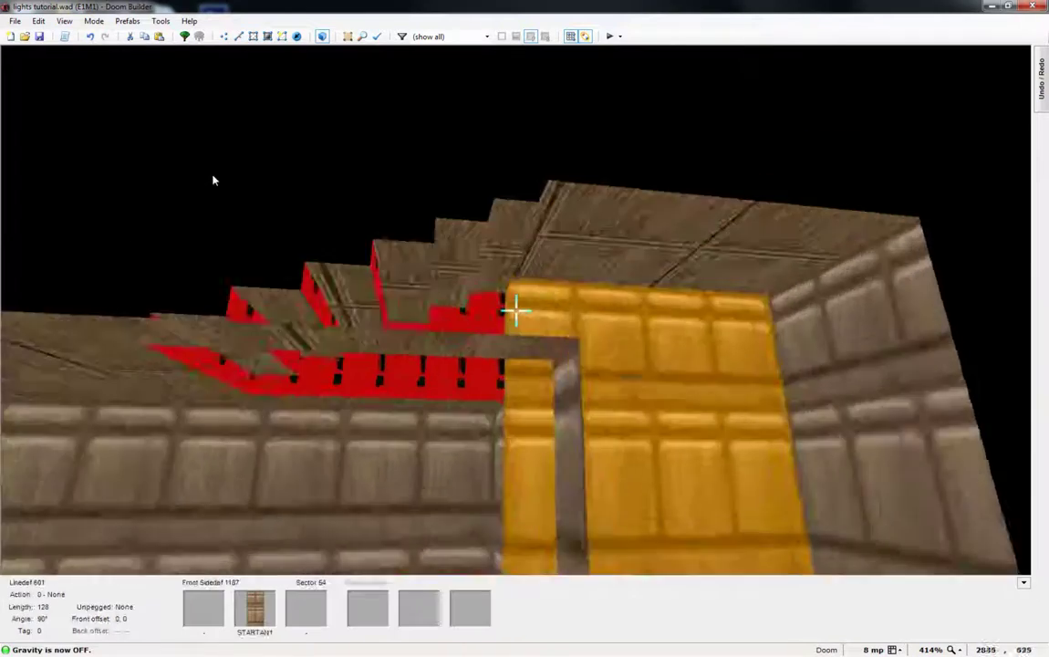
pyautogui.press('e')
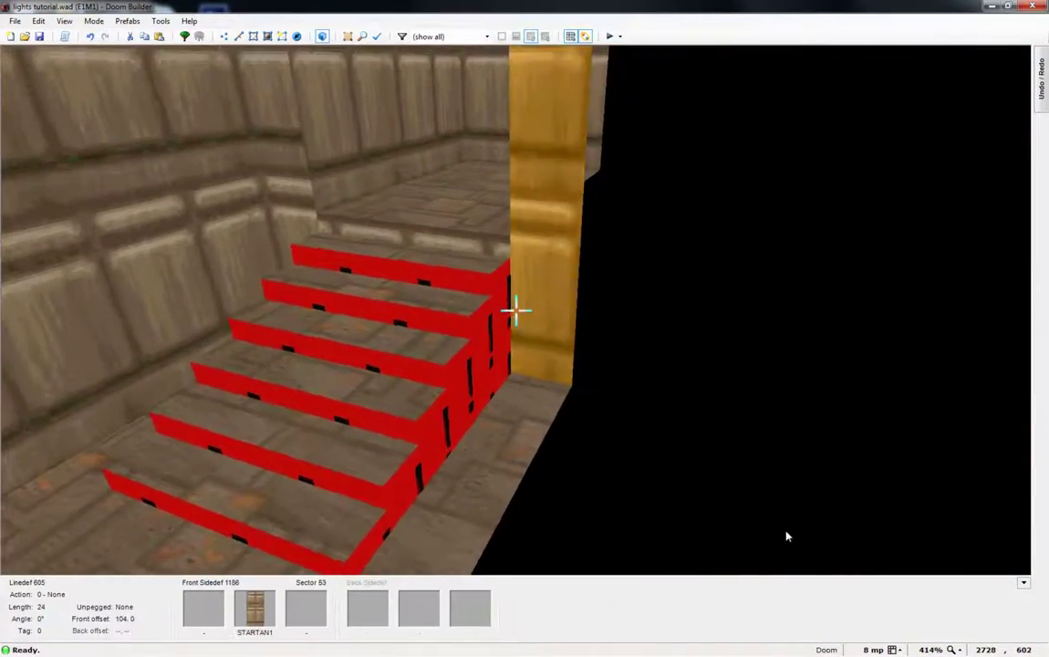
pyautogui.hotkey('ctrl', 'c')
pyautogui.hotkey('ctrl', 'v')
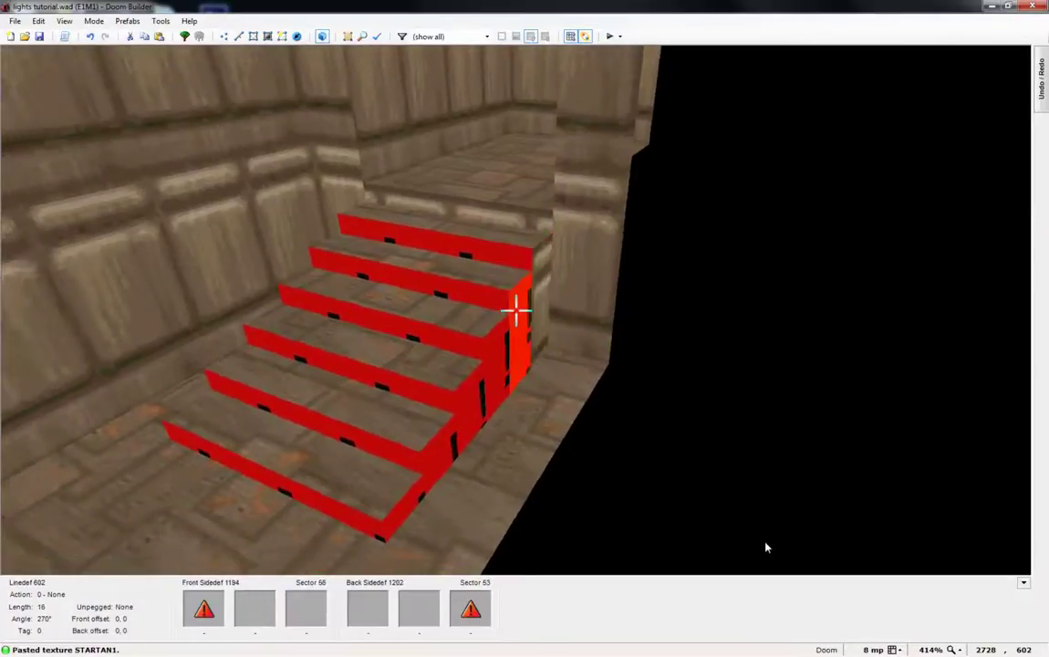
pyautogui.hotkey('ctrl', 'v')
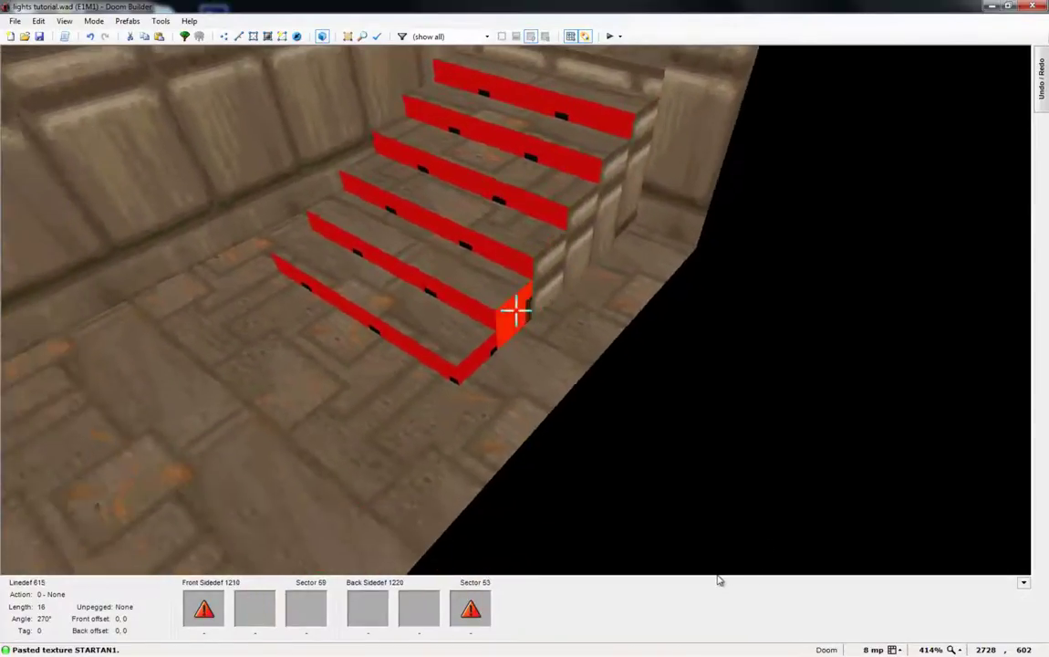
pyautogui.hotkey('ctrl', 'v')
pyautogui.hotkey('ctrl', 'v')
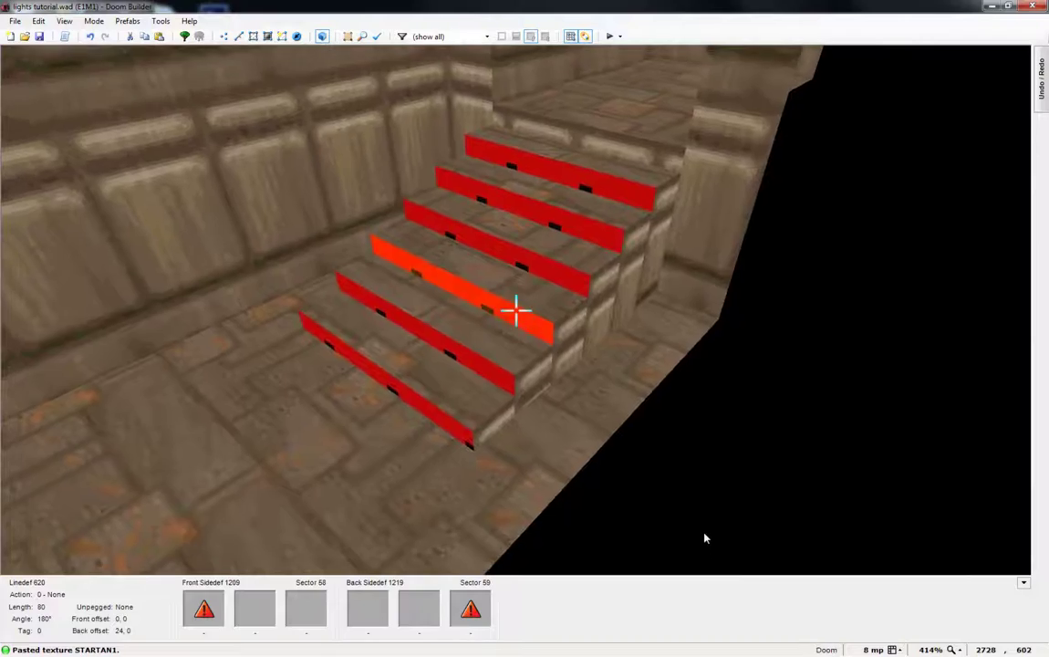
# Examine the stepped ceiling and the untextured stair faces from several angles in the 3D view, and return to the sector view.
pyautogui.press('d')
pyautogui.press('d')
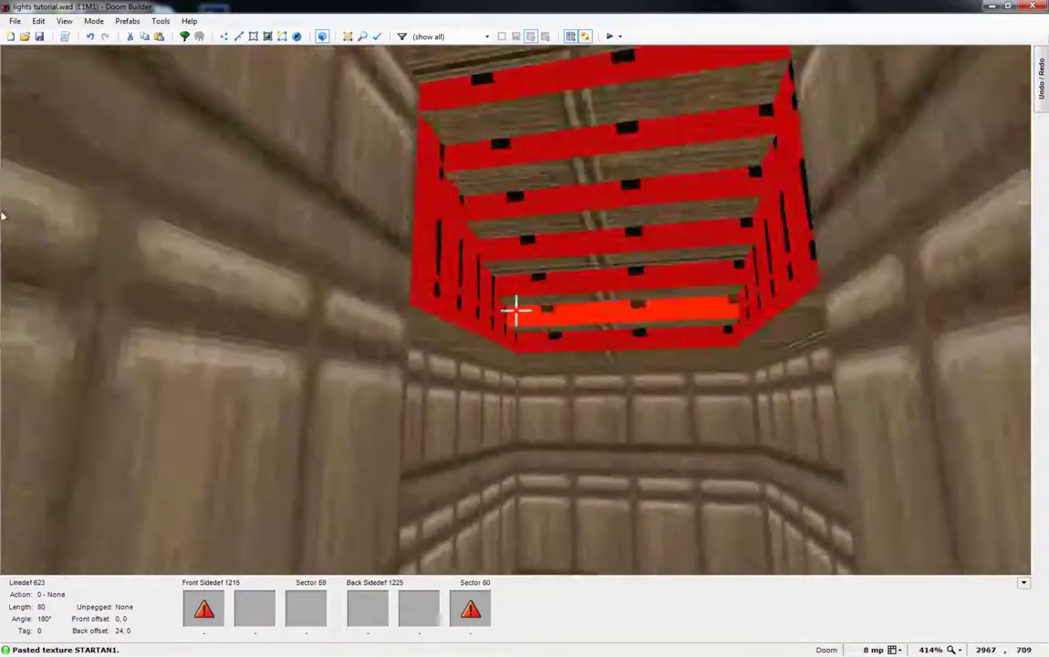
pyautogui.press('e')
pyautogui.press('d')
pyautogui.press('f')
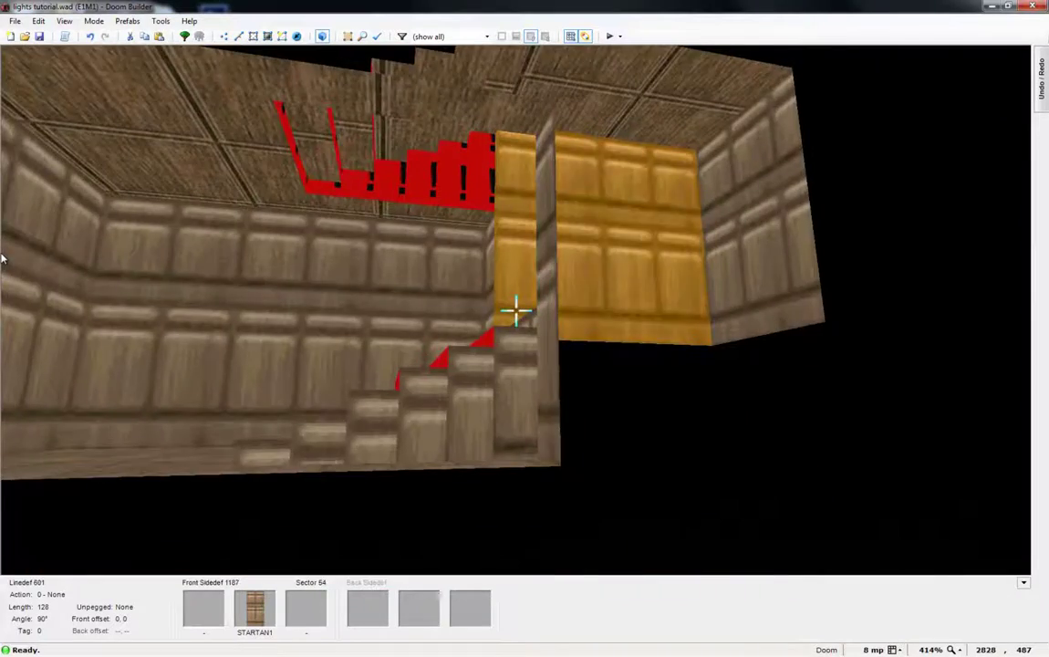
pyautogui.press('e')
pyautogui.press('d')
pyautogui.press('e')
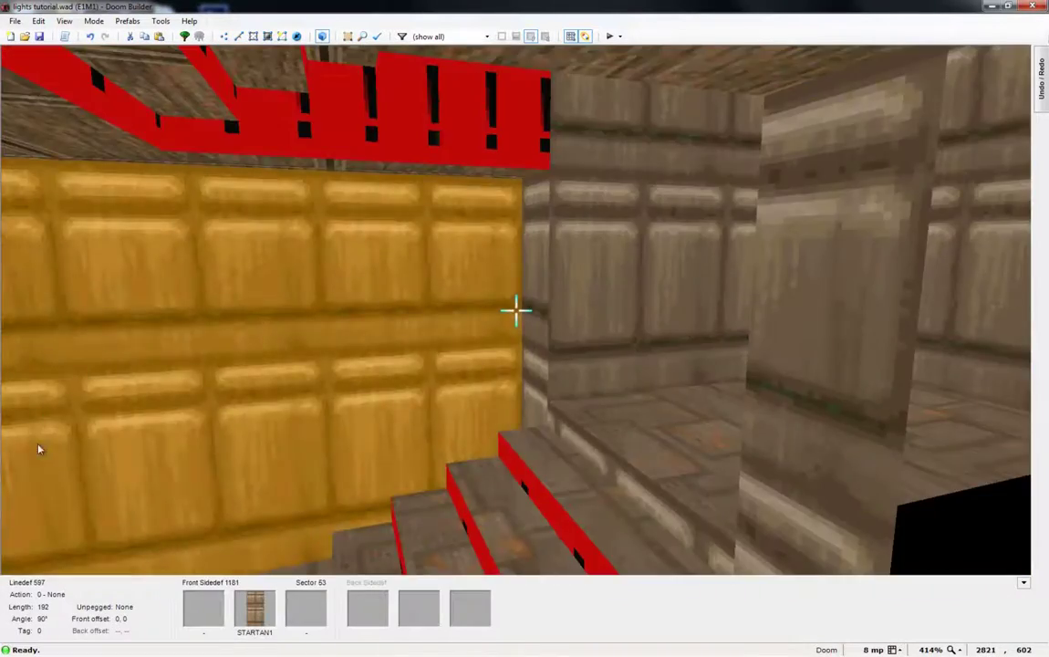
pyautogui.press('d')
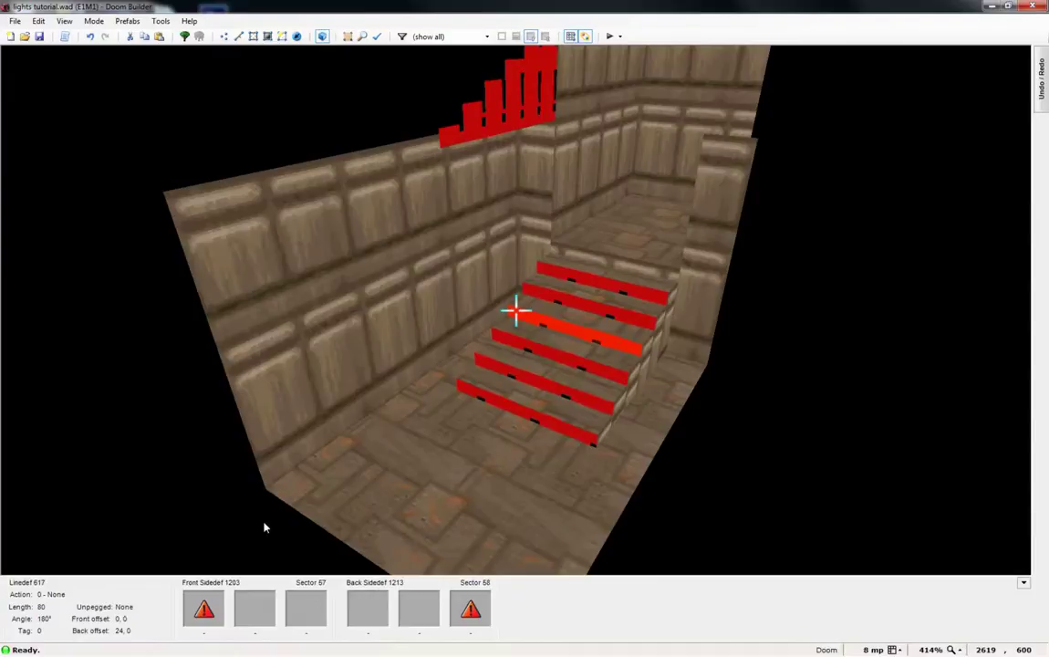
pyautogui.press('q')
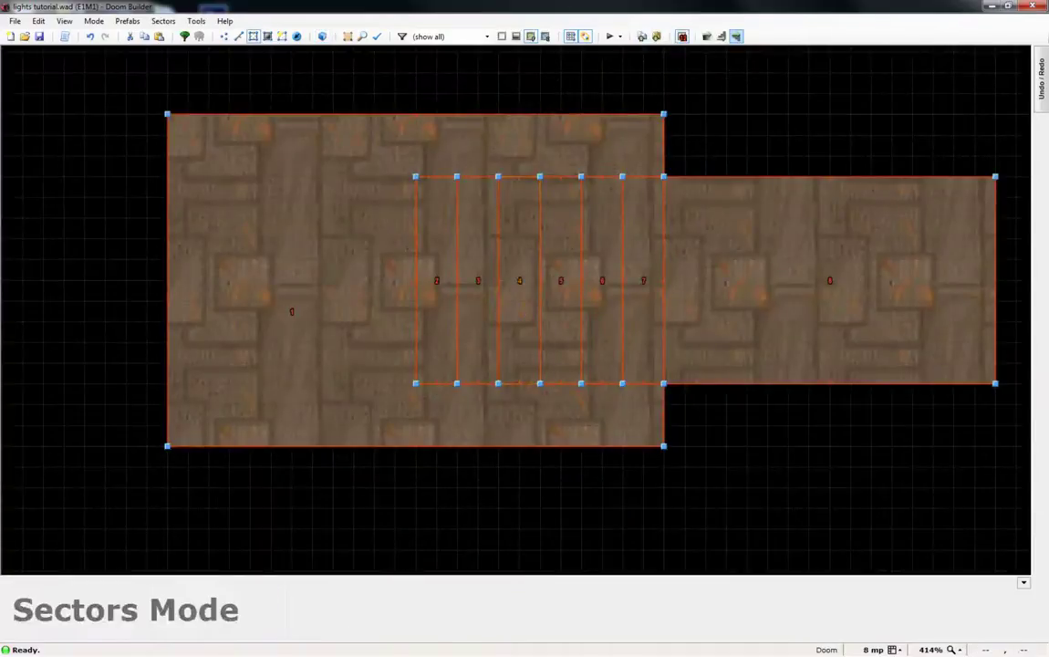